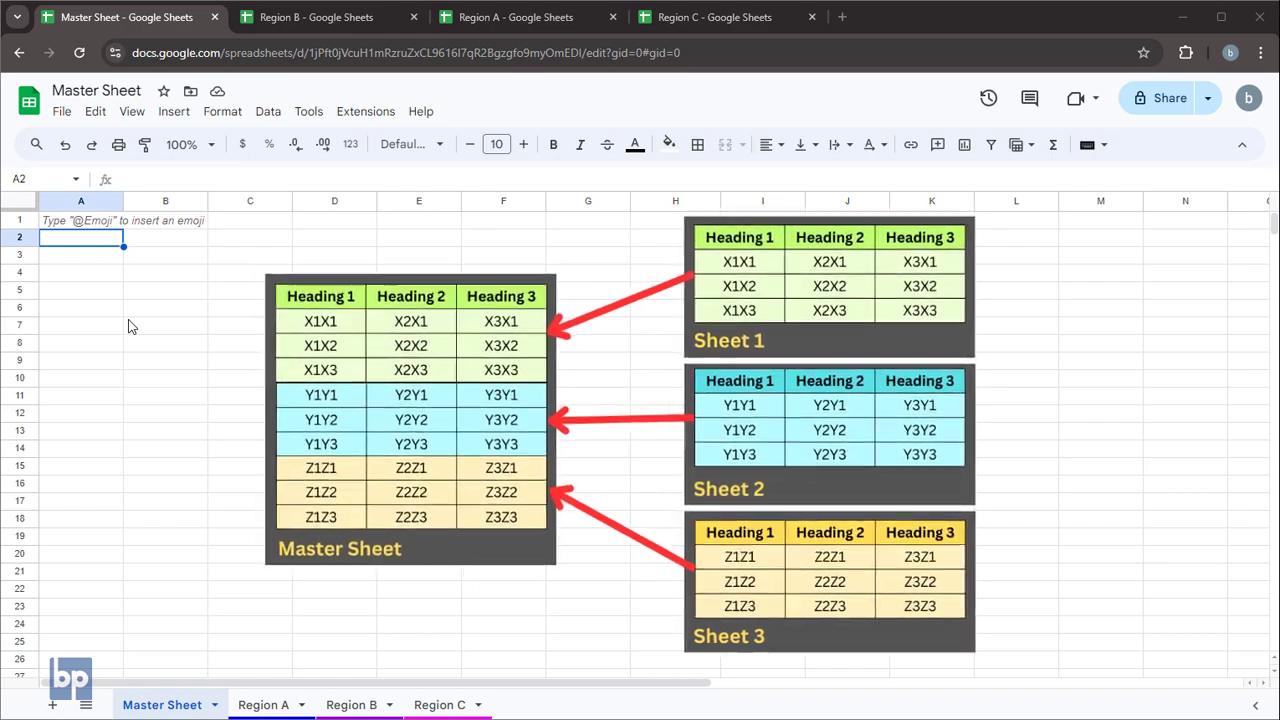
# - Review the Region A, B and C sheets and spreadsheets, then zoom the empty Master Sheet to 200%
pyautogui.click(263, 705)
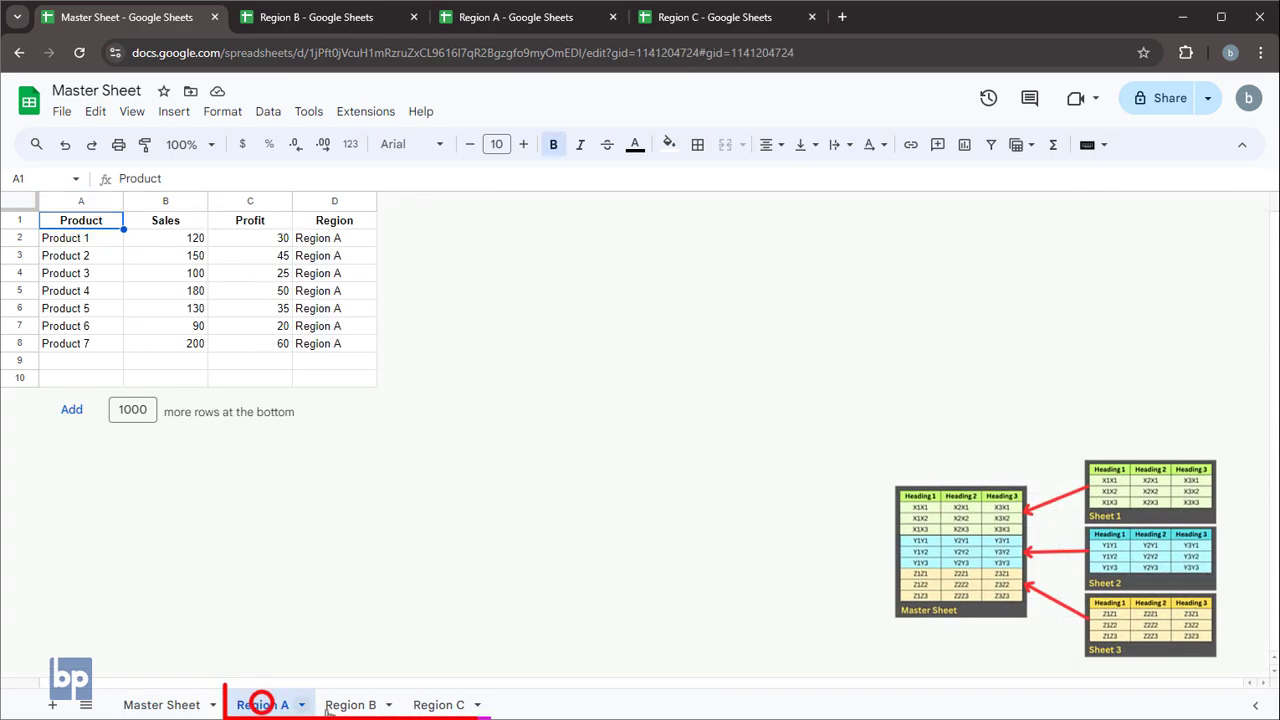
pyautogui.click(350, 705)
pyautogui.click(437, 705)
pyautogui.click(329, 17)
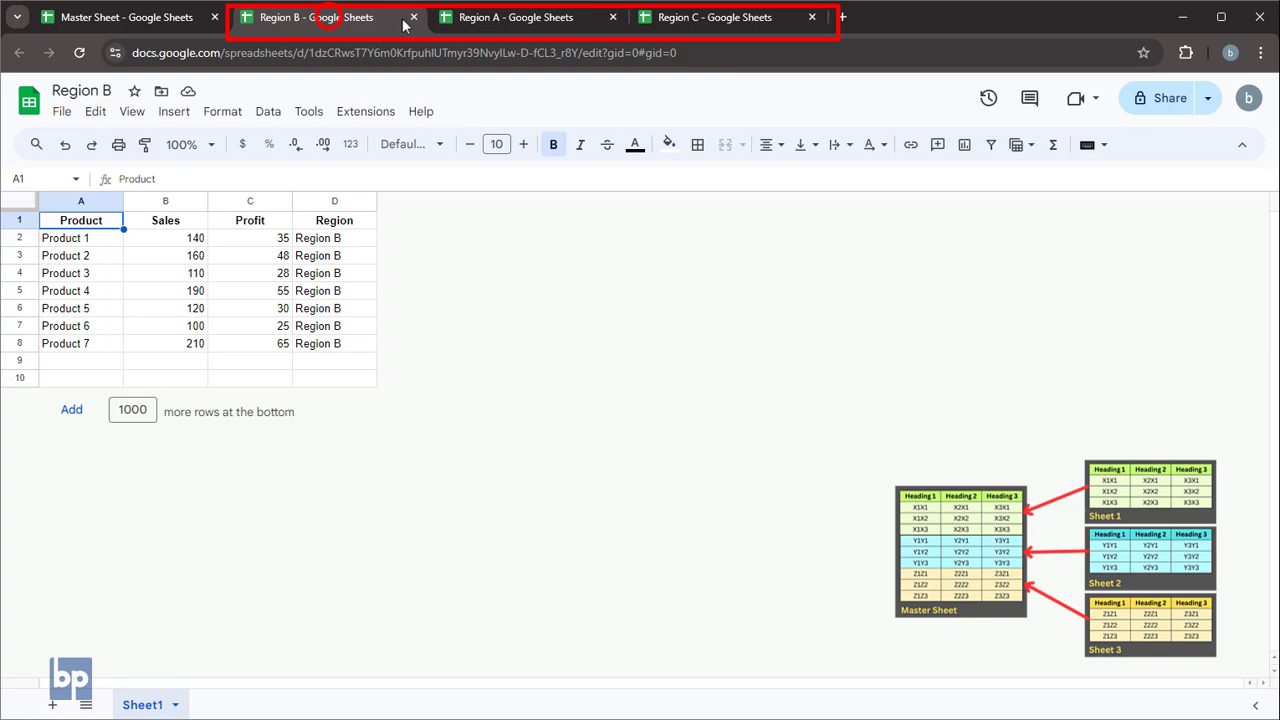
pyautogui.click(460, 17)
pyautogui.click(680, 17)
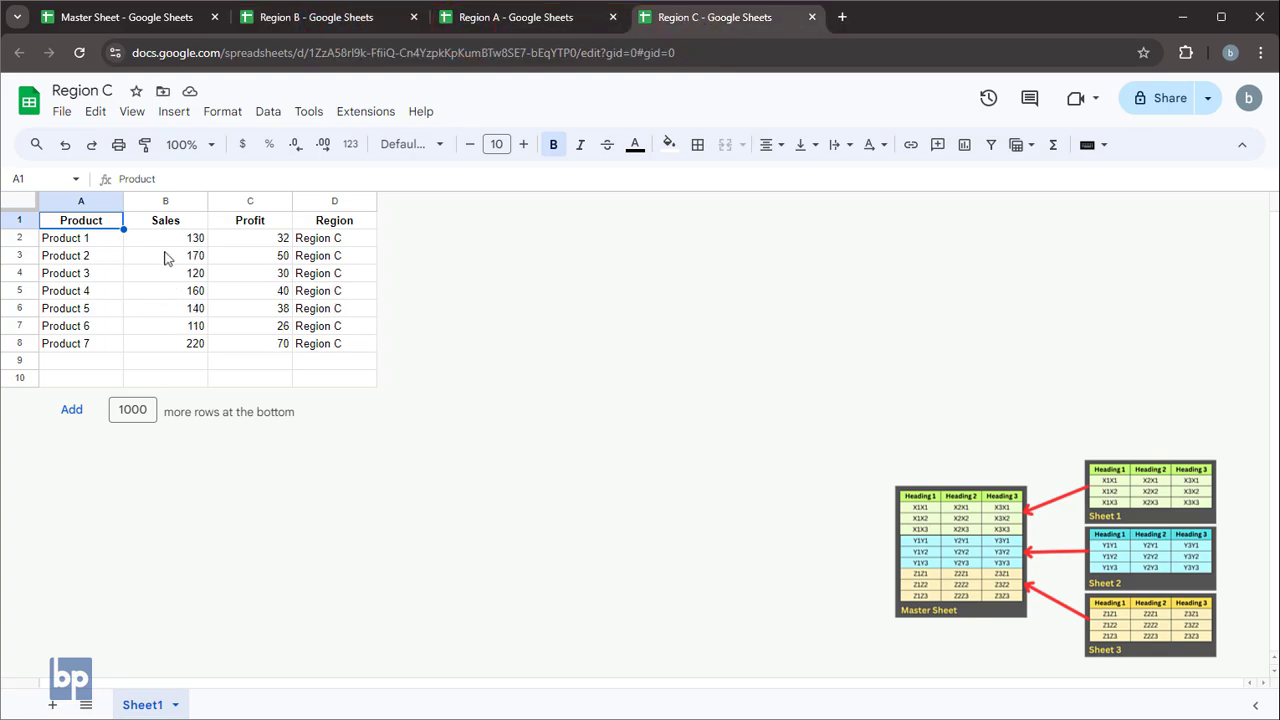
pyautogui.click(106, 22)
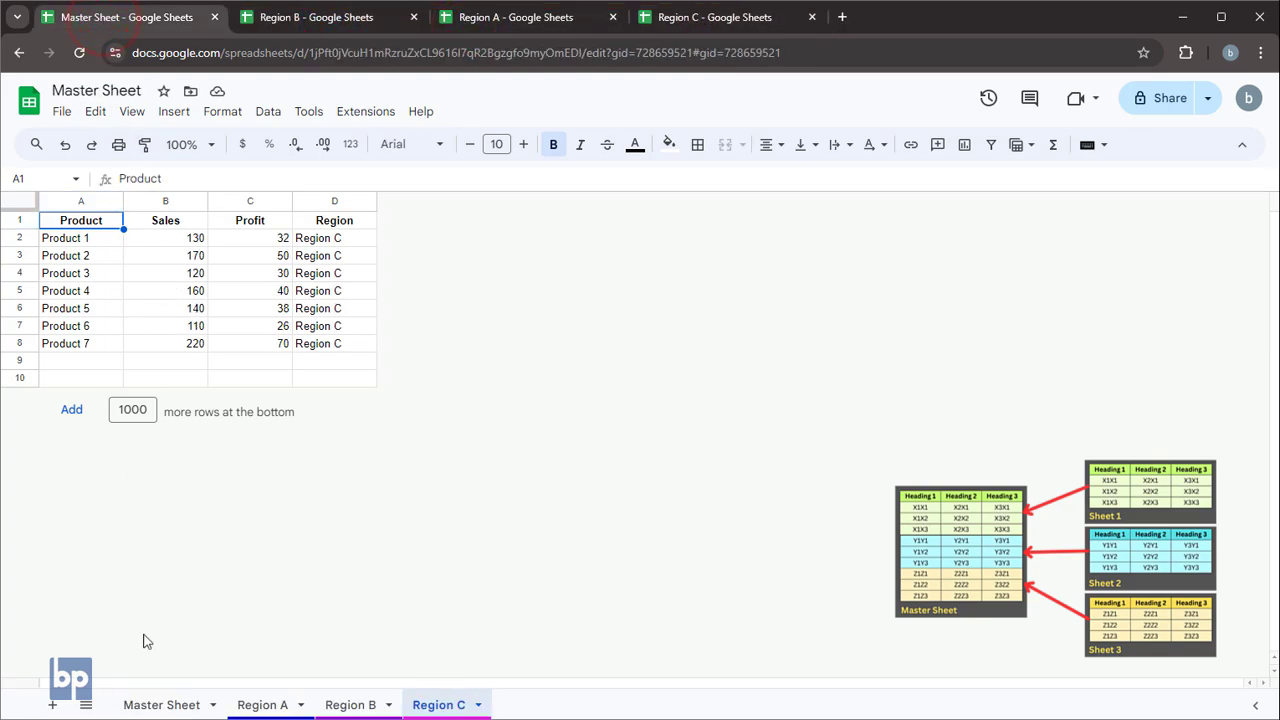
pyautogui.click(150, 705)
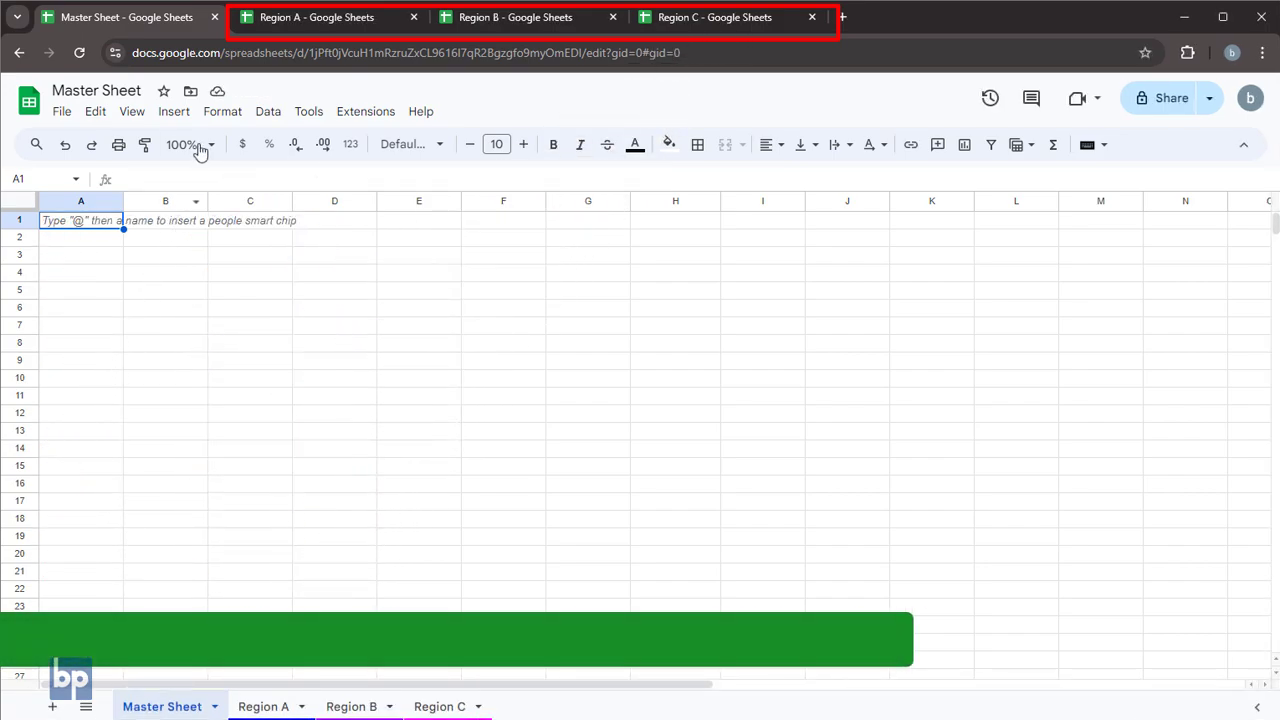
pyautogui.click(198, 146)
pyautogui.click(187, 336)
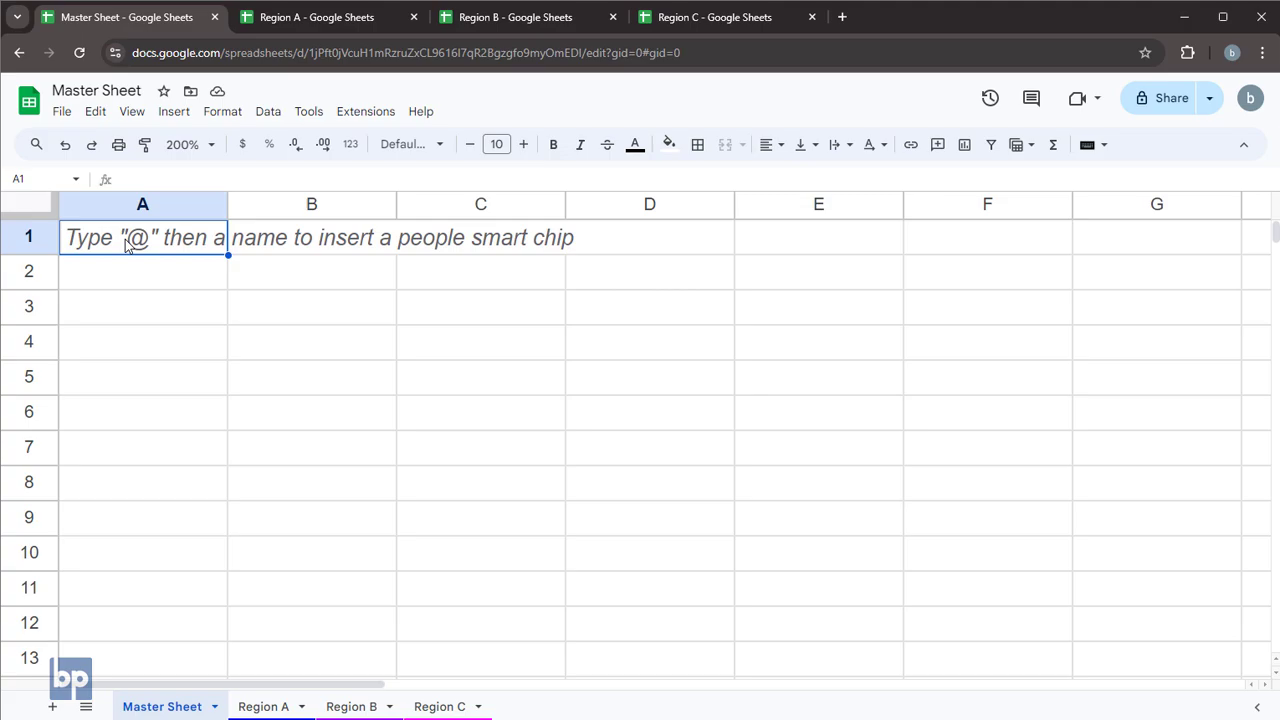
# - In A1, stack 'Region A'!A1:D8, 'Region B'!A2:D8 and 'Region C'!A2:D8 in one array formula
pyautogui.write('={')
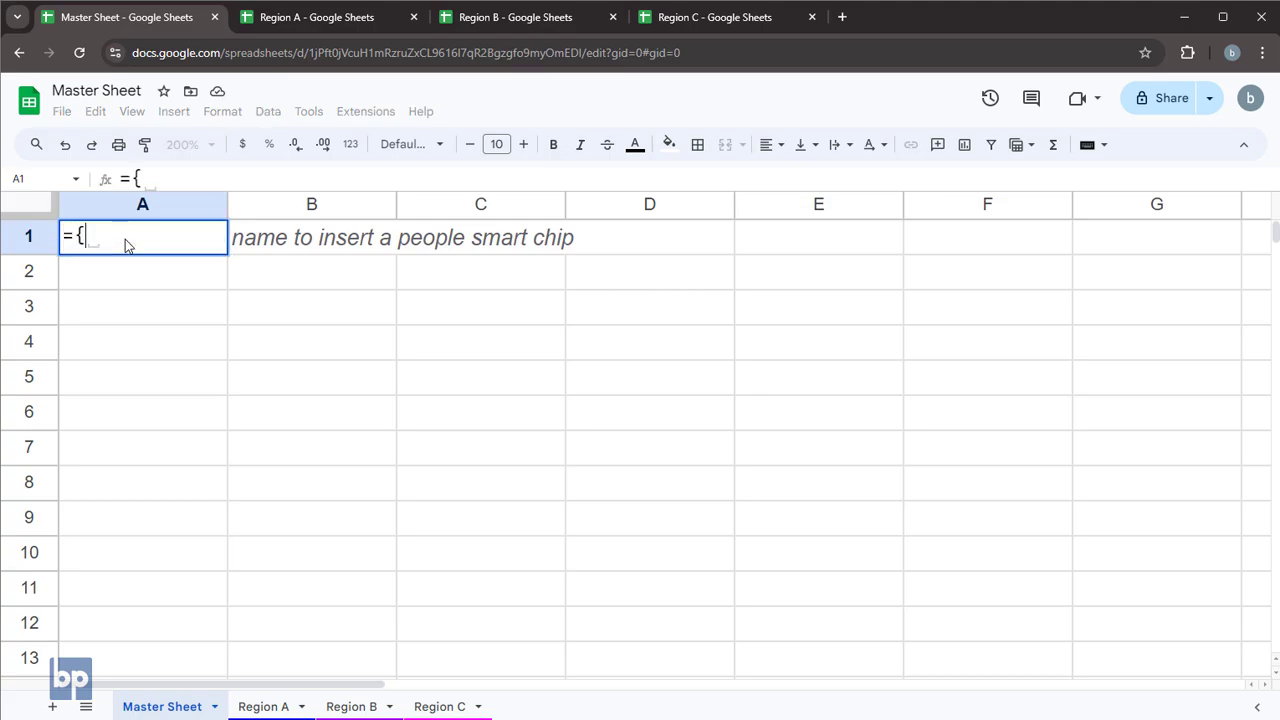
pyautogui.click(258, 705)
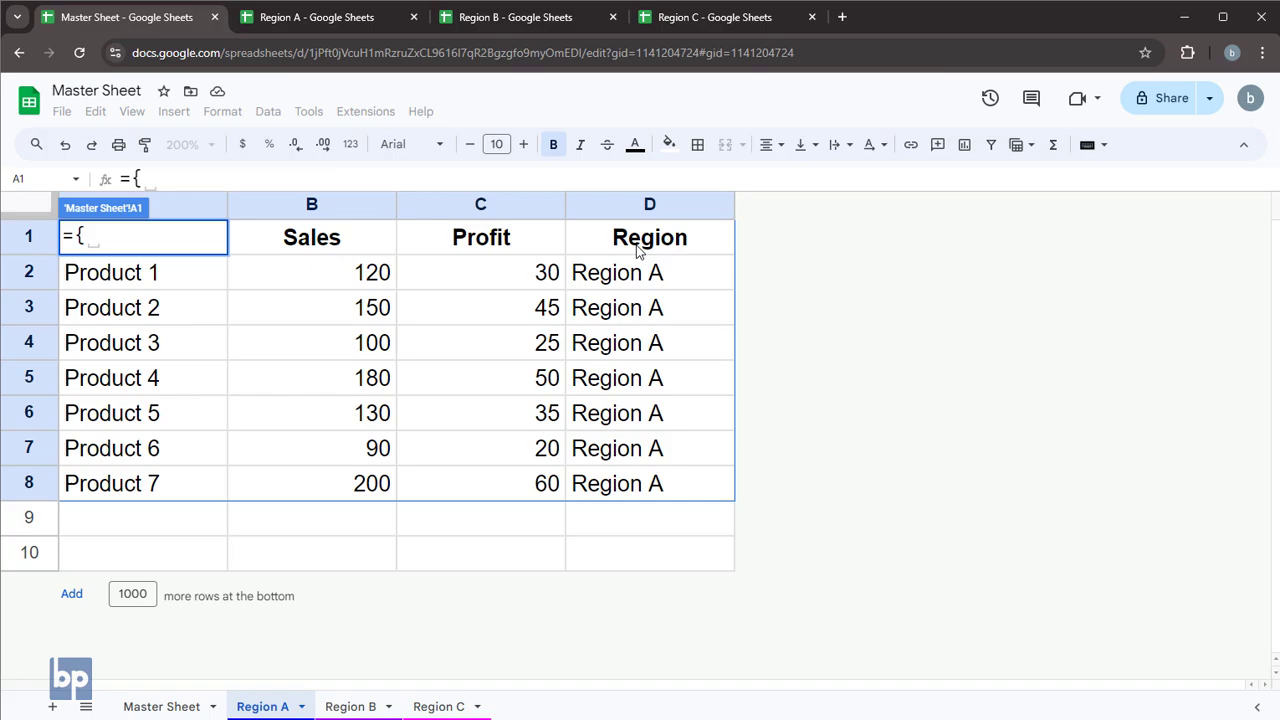
pyautogui.moveTo(636, 250); pyautogui.dragTo(107, 487)
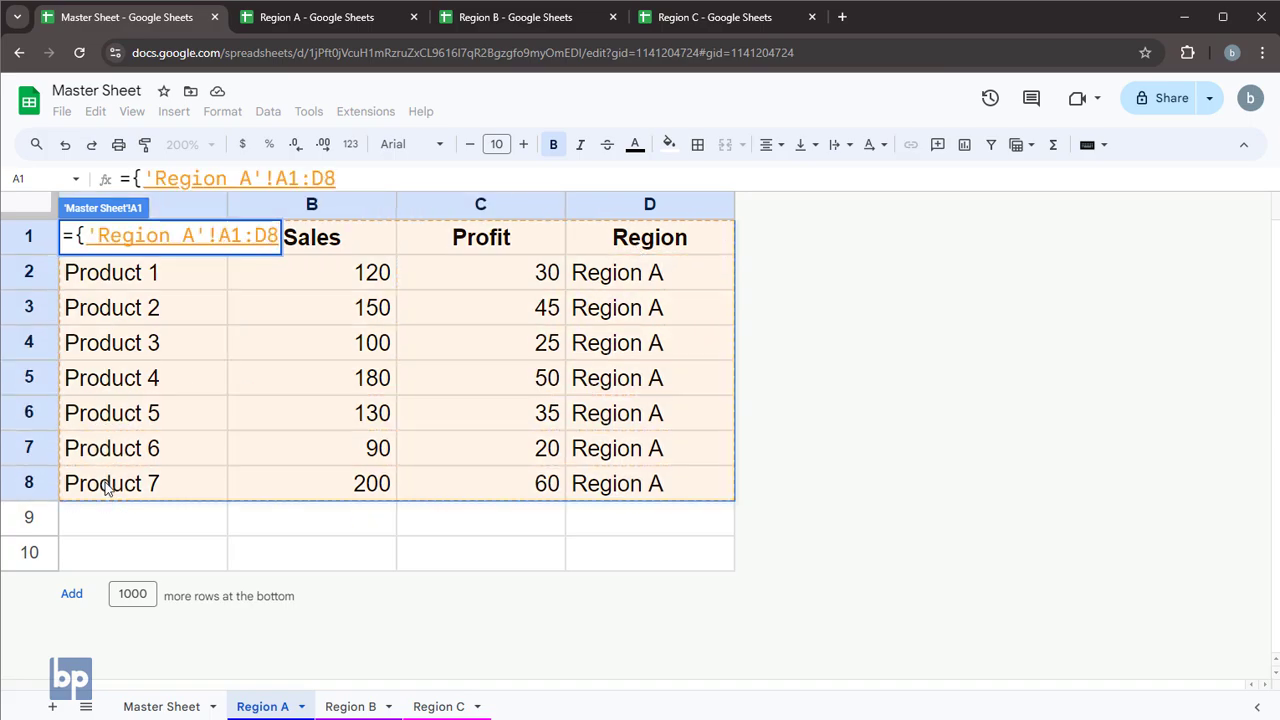
pyautogui.write(';')
pyautogui.click(345, 706)
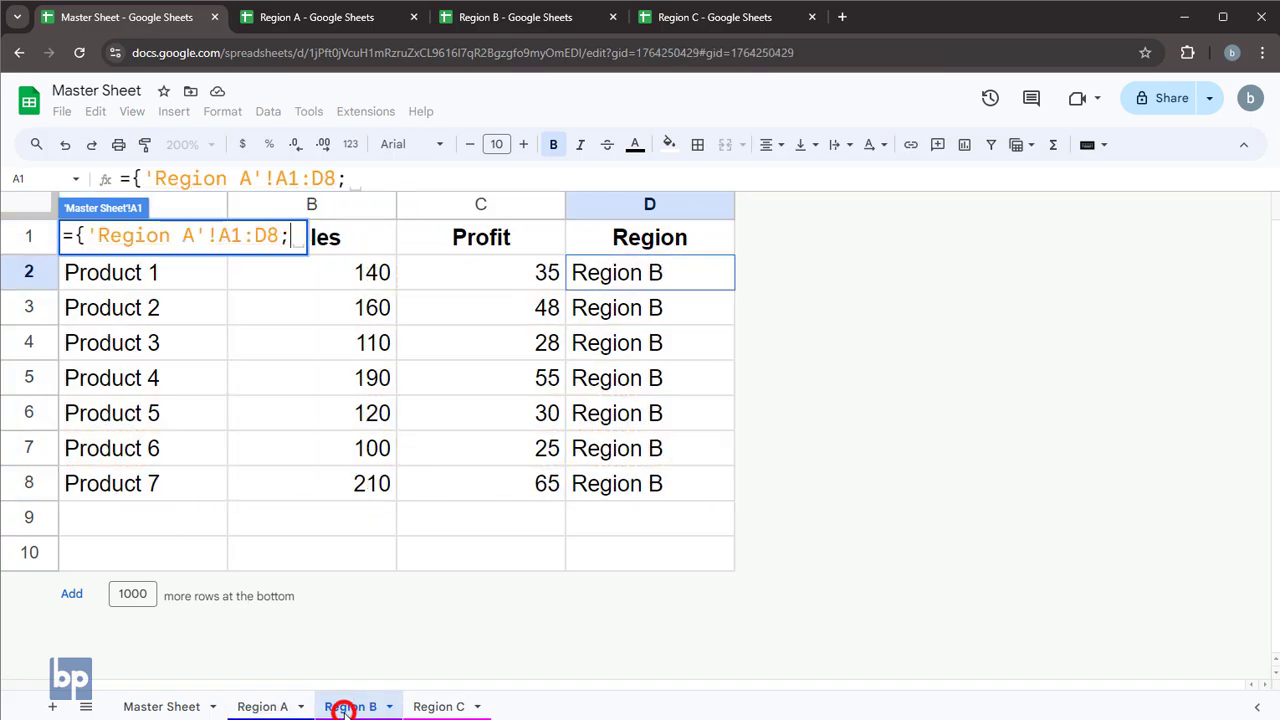
pyautogui.moveTo(670, 274); pyautogui.dragTo(145, 490)
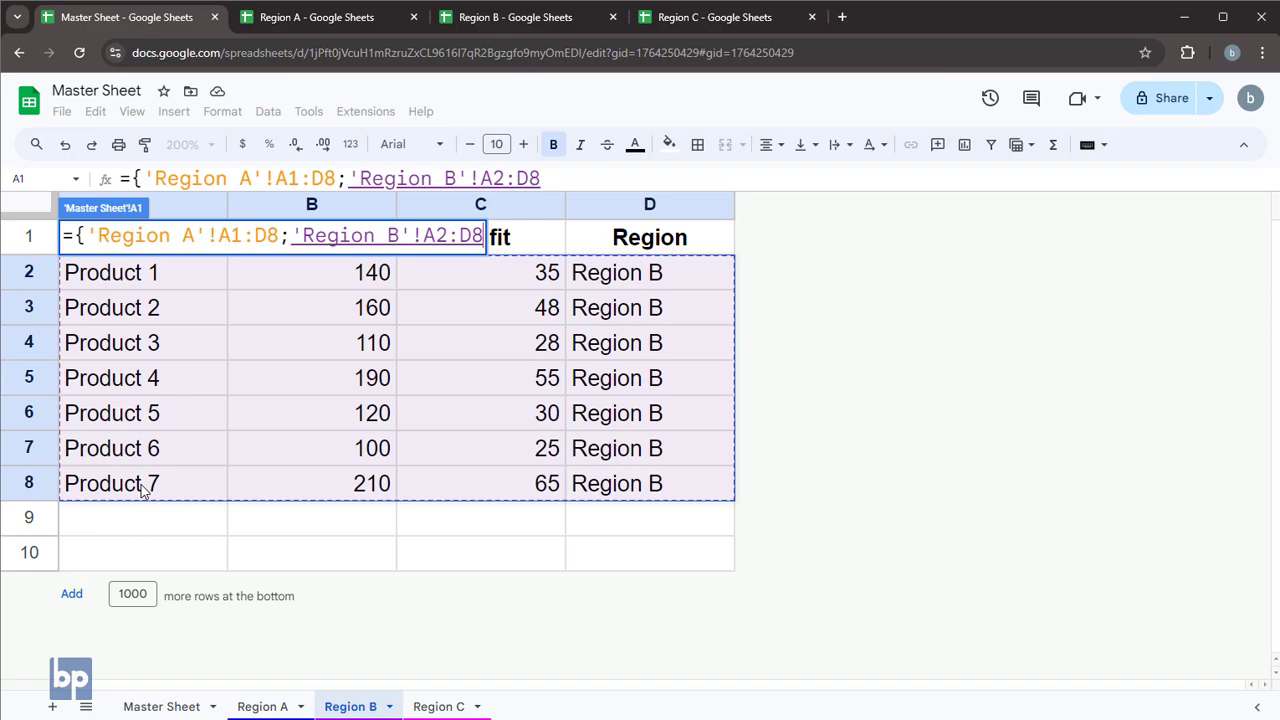
pyautogui.write(';')
pyautogui.click(435, 706)
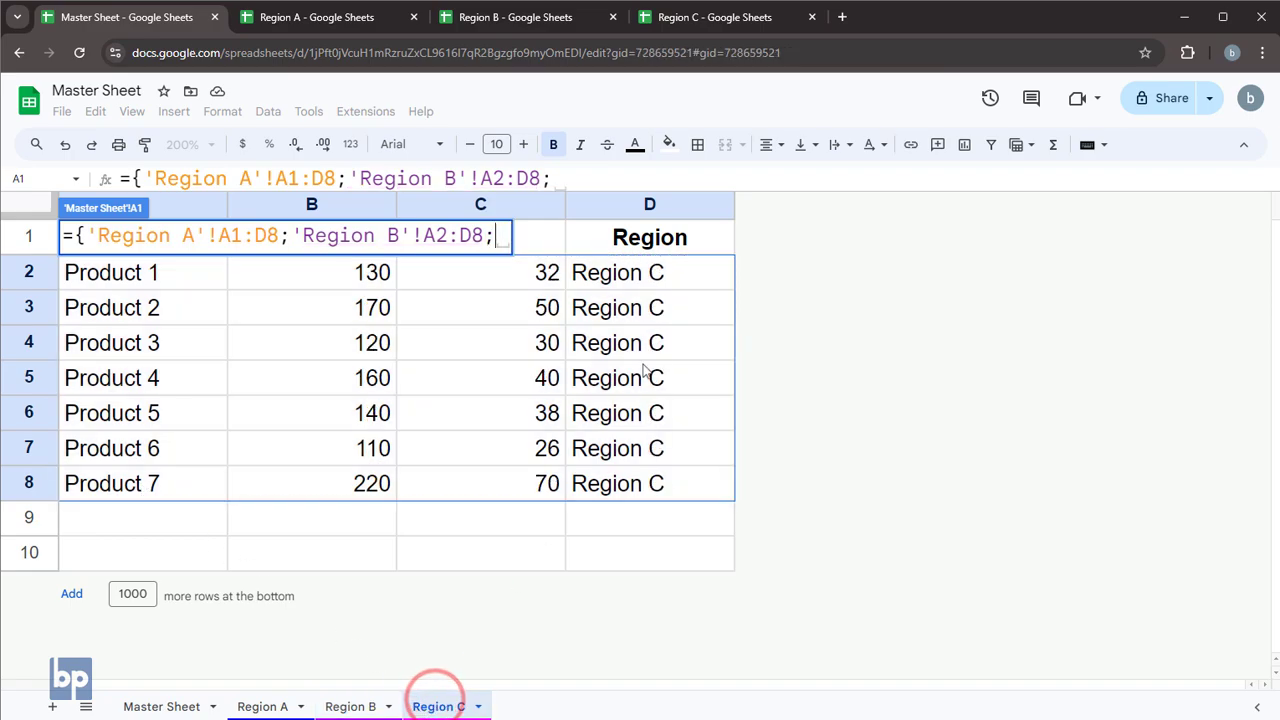
pyautogui.moveTo(649, 371); pyautogui.dragTo(695, 289)
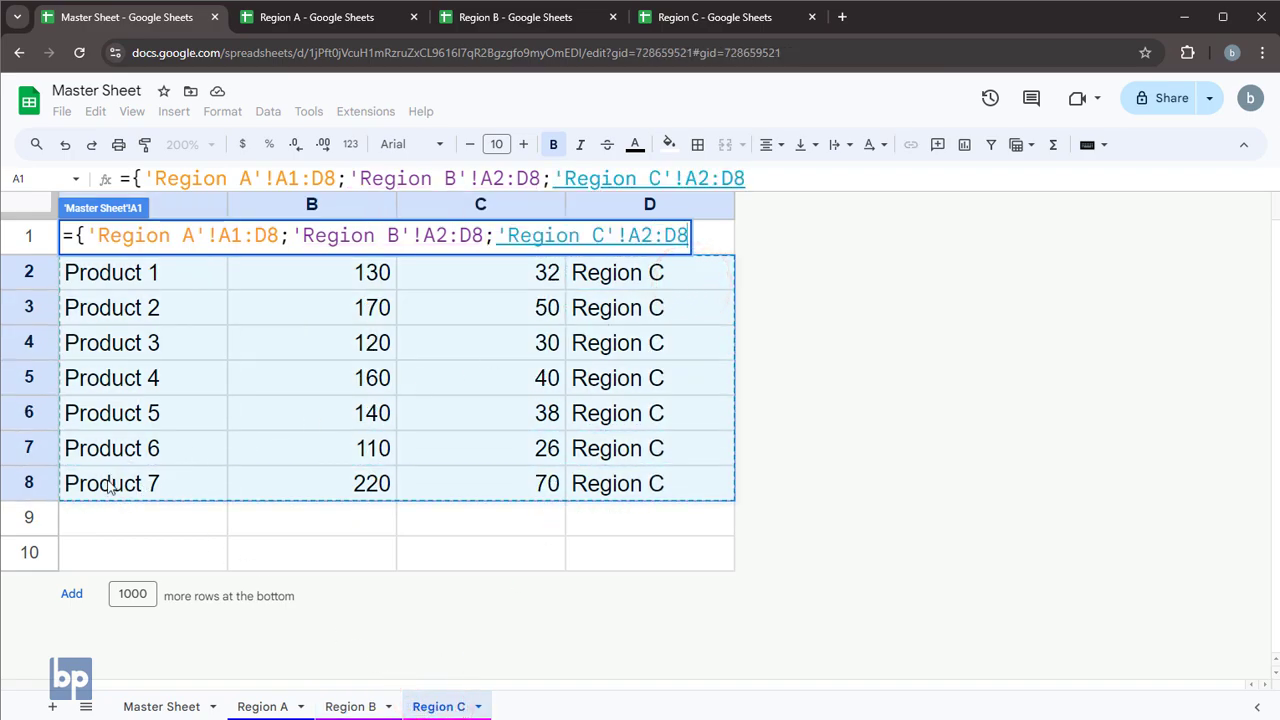
pyautogui.write('}')
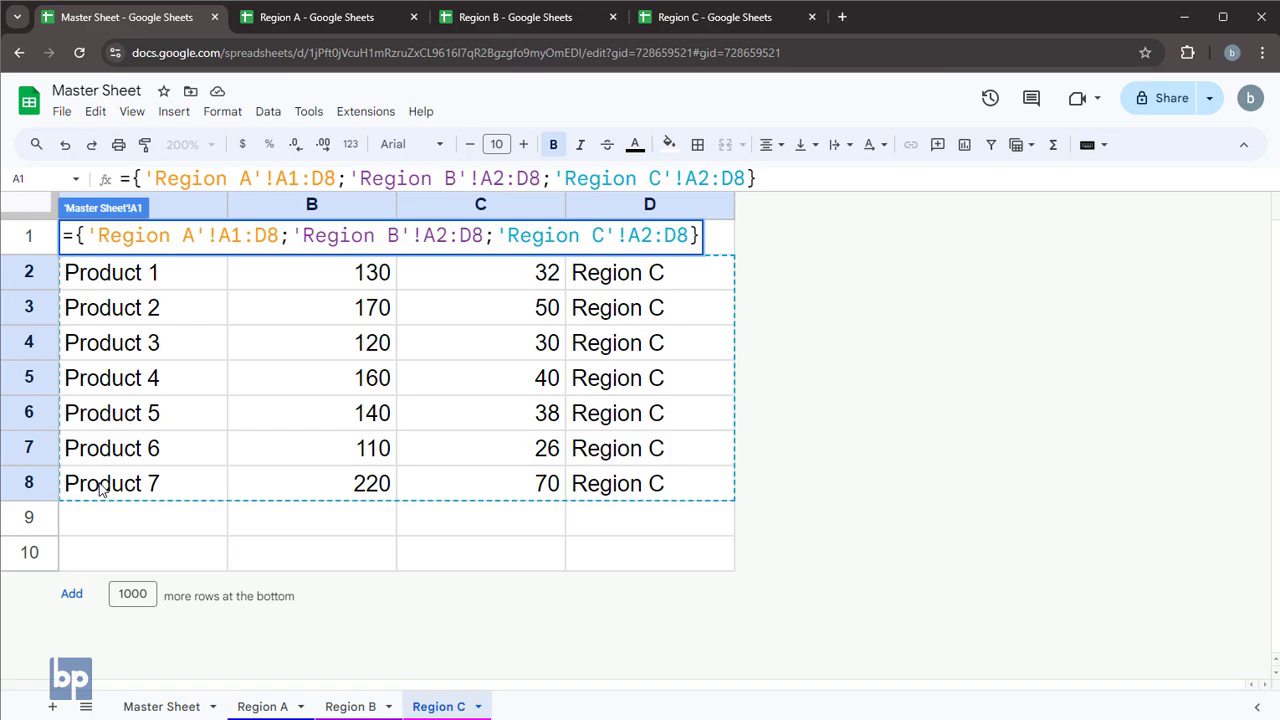
pyautogui.press('Return')
# - Reset the zoom to 100% and select A1 to inspect its stacked formula
pyautogui.click(185, 144)
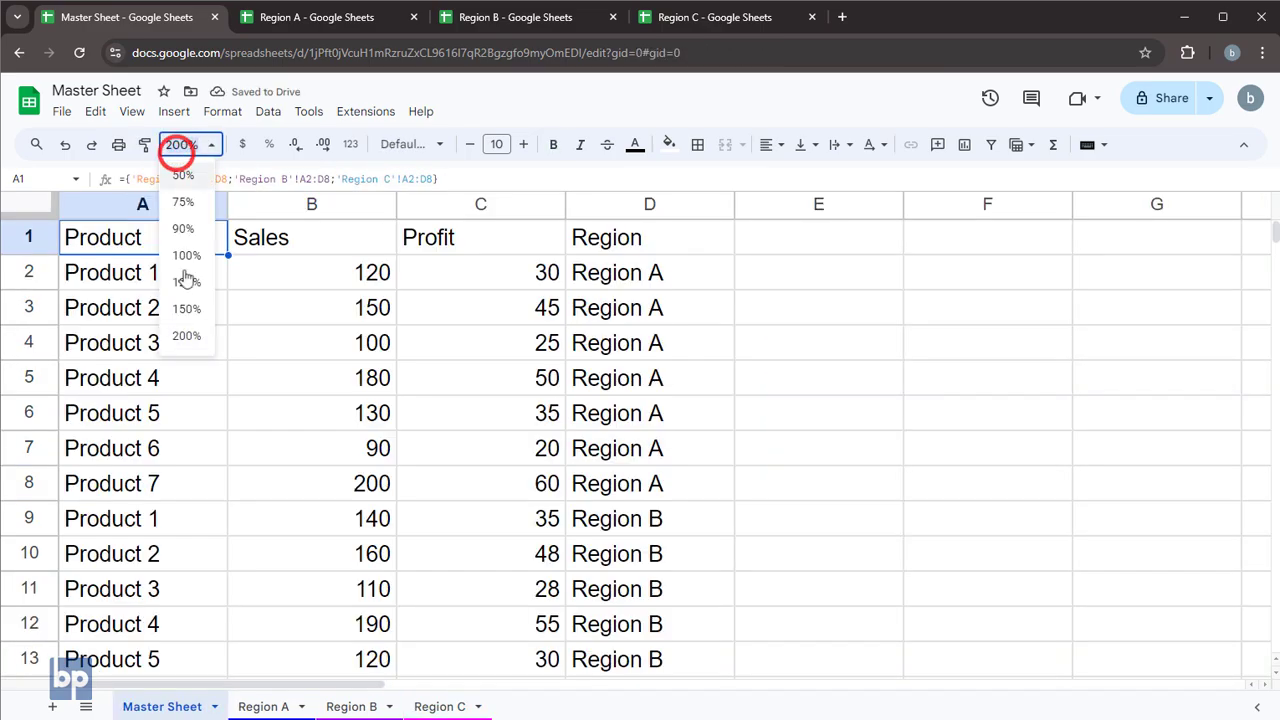
pyautogui.click(197, 262)
pyautogui.moveTo(323, 240); pyautogui.dragTo(366, 470)
pyautogui.click(66, 218)
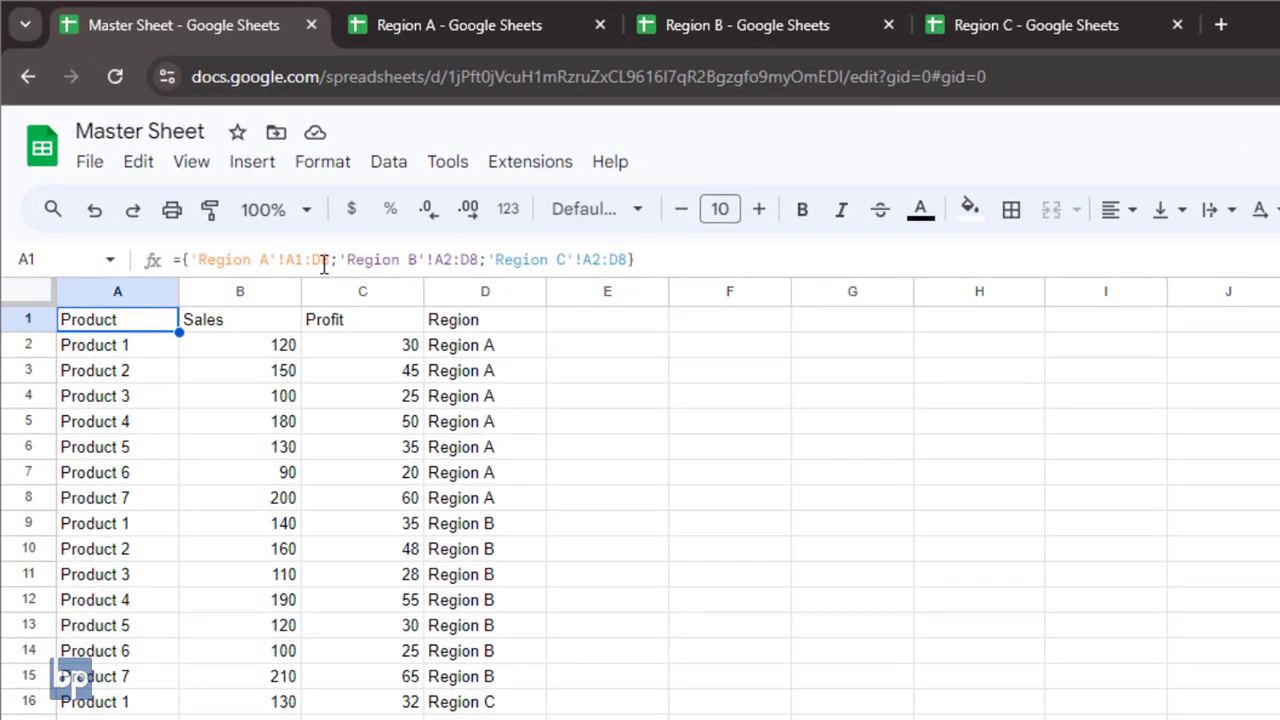
# - Drop the trailing 8s so the ranges read A1:D, A2:D and A2:D
pyautogui.click(323, 260)
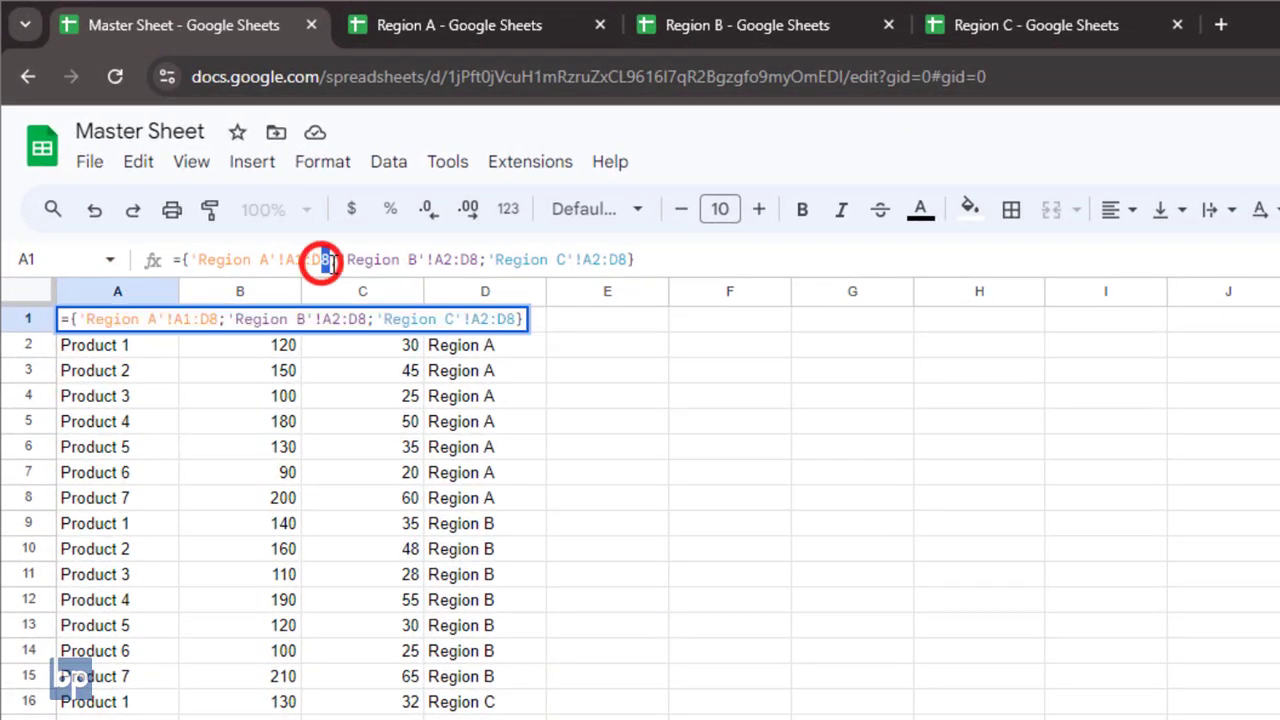
pyautogui.press('BackSpace')
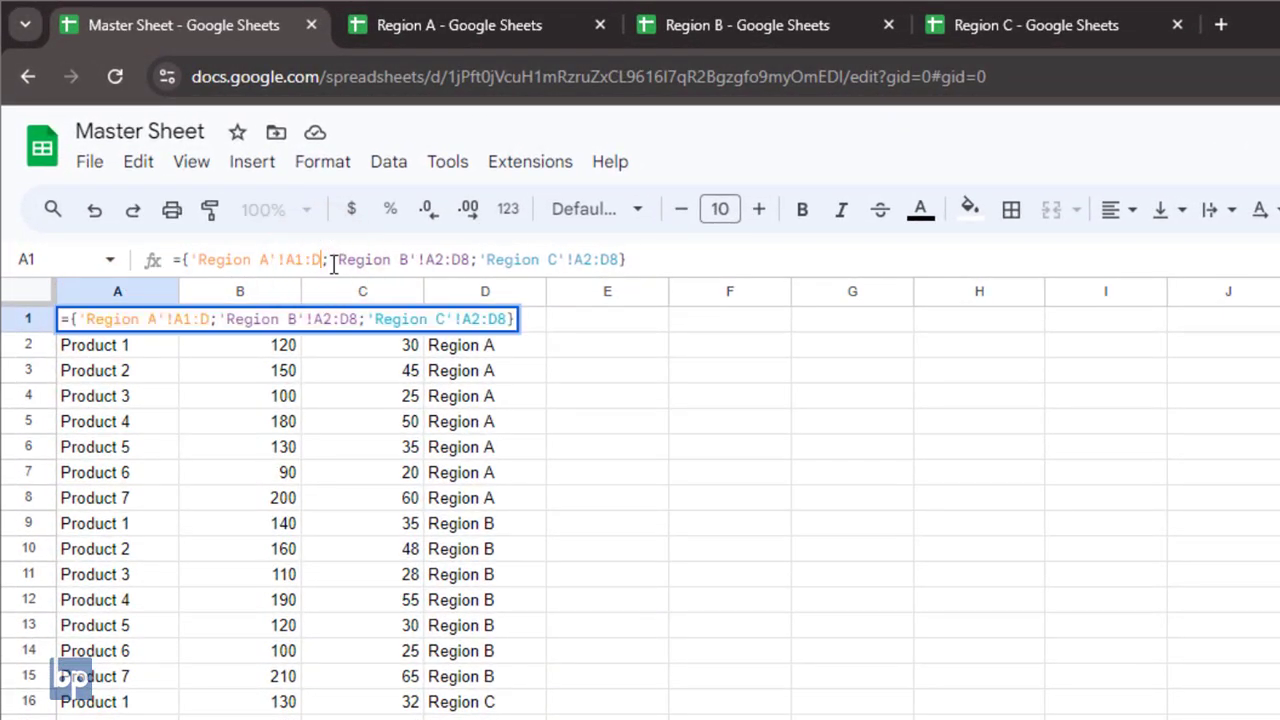
pyautogui.click(469, 259)
pyautogui.press('BackSpace')
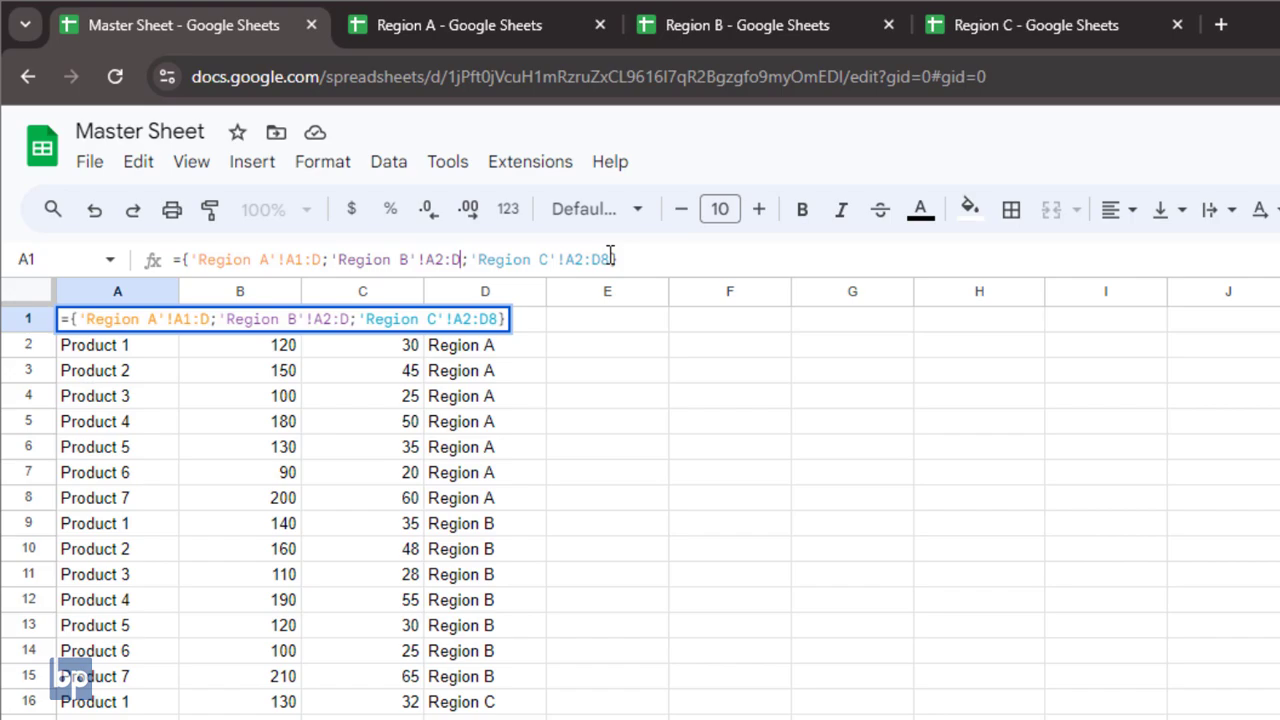
pyautogui.press('BackSpace')
pyautogui.press('Return')
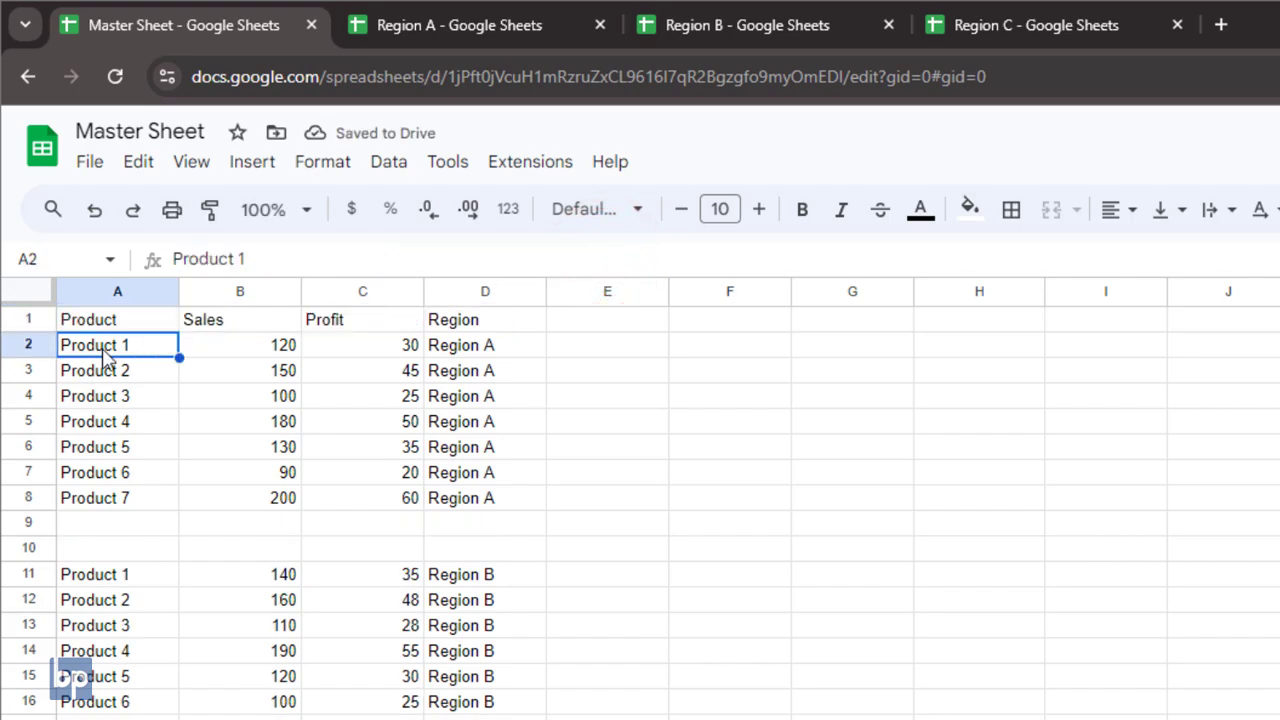
# - Wrap A1's array in QUERY with "select * where Col1 is not null" to remove blank rows
pyautogui.hotkey('ctrl', 'shift', 'pagedown')
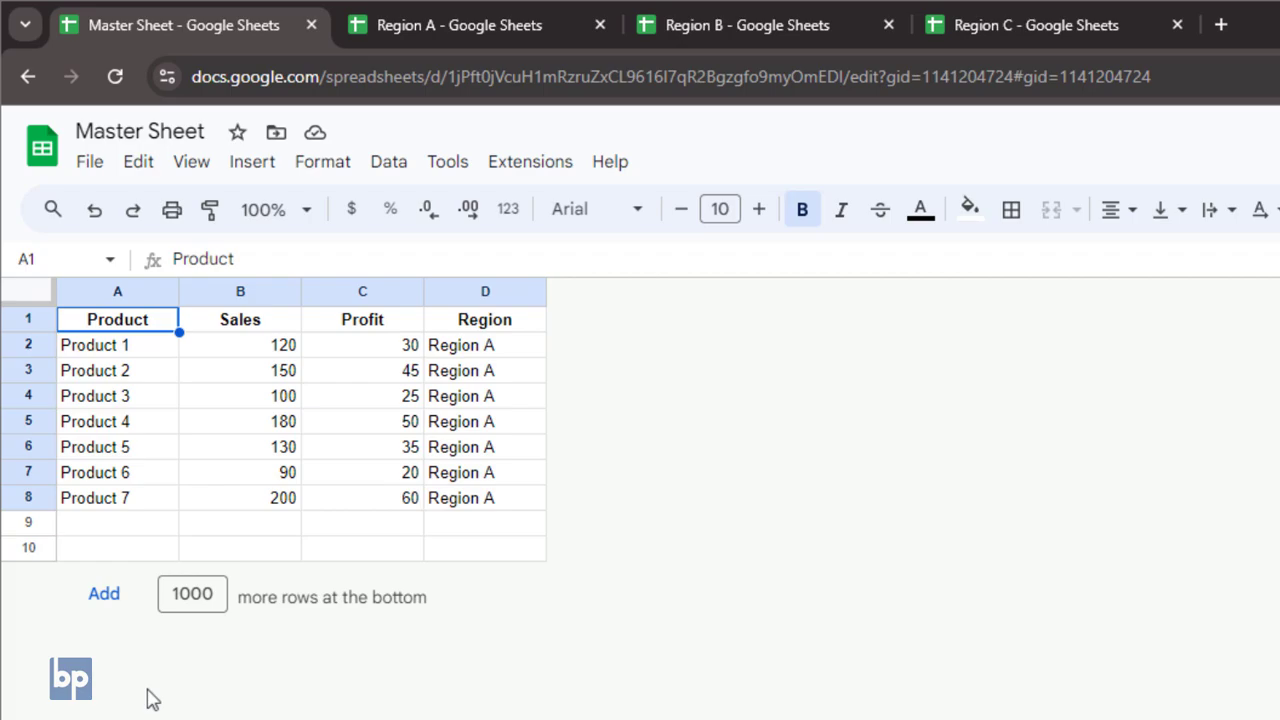
pyautogui.moveTo(28, 522); pyautogui.dragTo(20, 551)
pyautogui.hotkey('ctrl', 'shift', 'pageup')
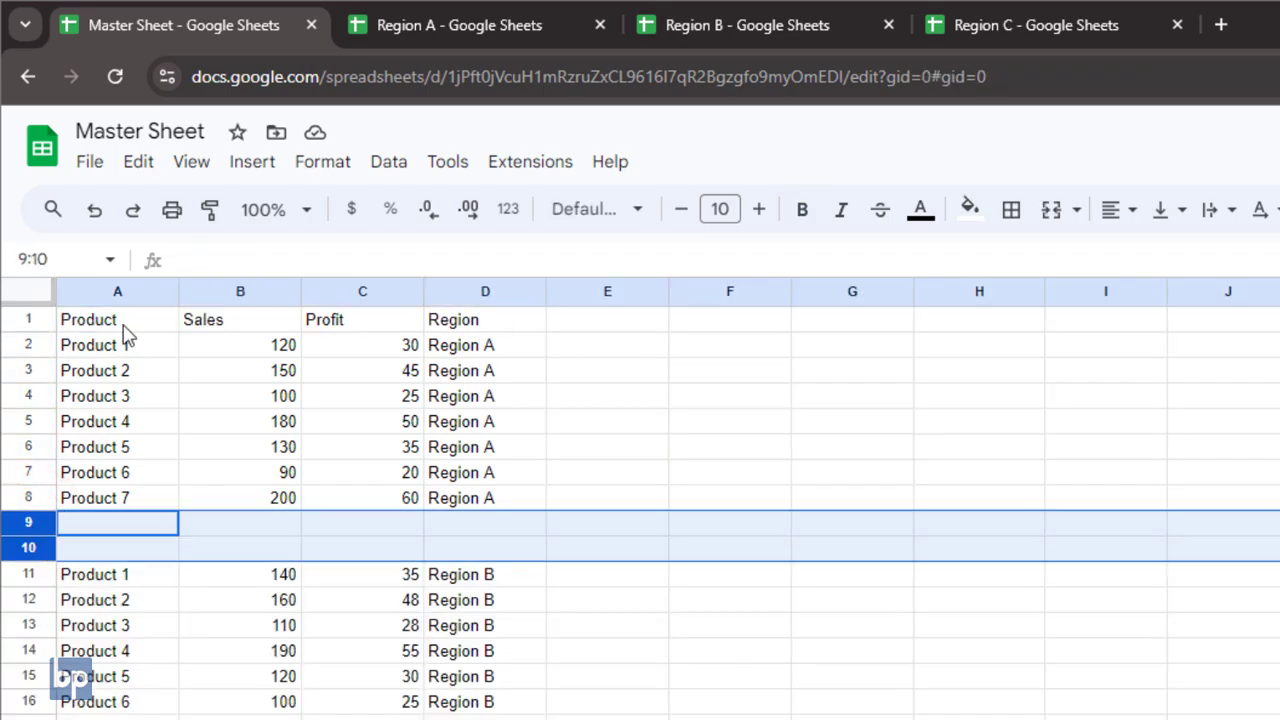
pyautogui.click(163, 322)
pyautogui.doubleClick(163, 320)
pyautogui.click(71, 316)
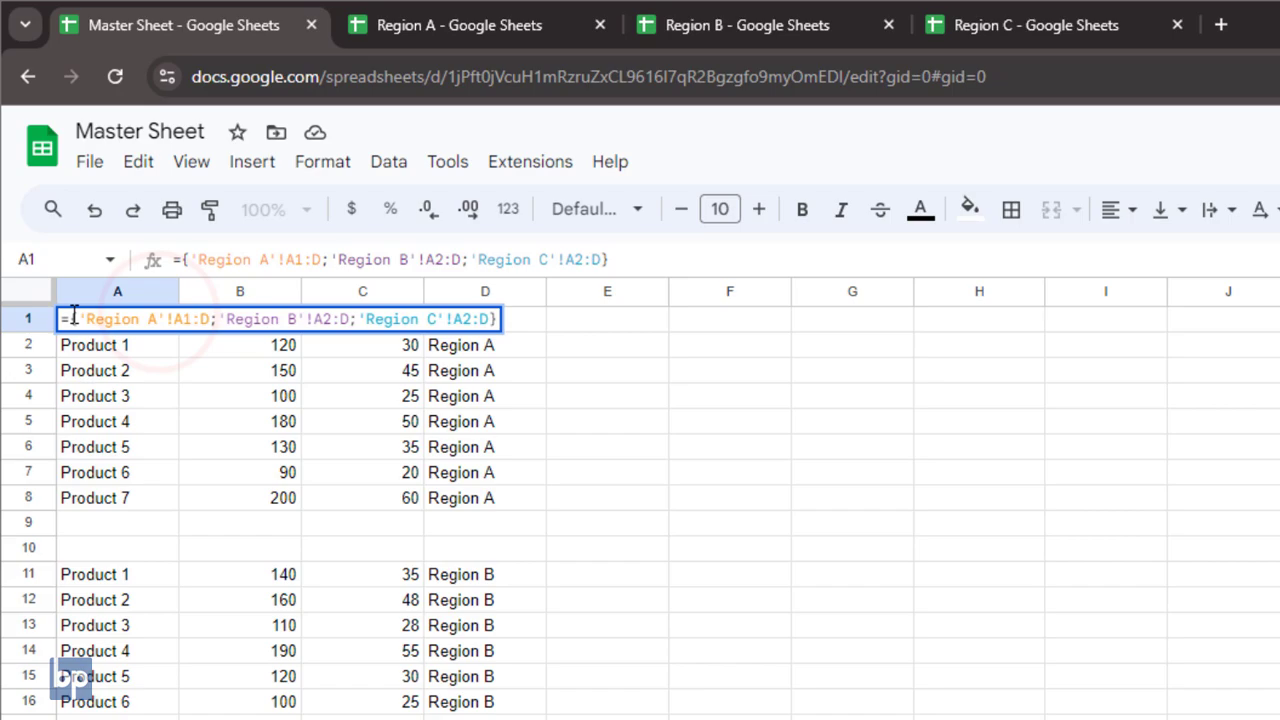
pyautogui.write('QUERY(')
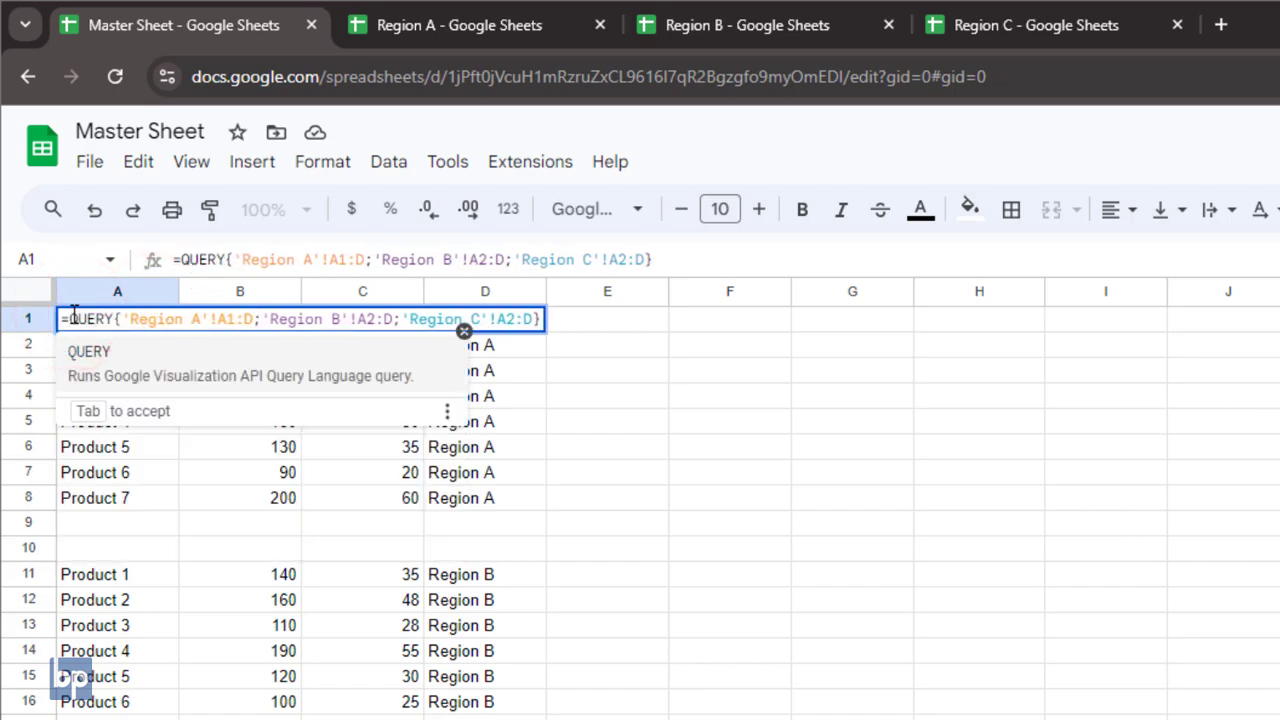
pyautogui.click(705, 262)
pyautogui.write(',"')
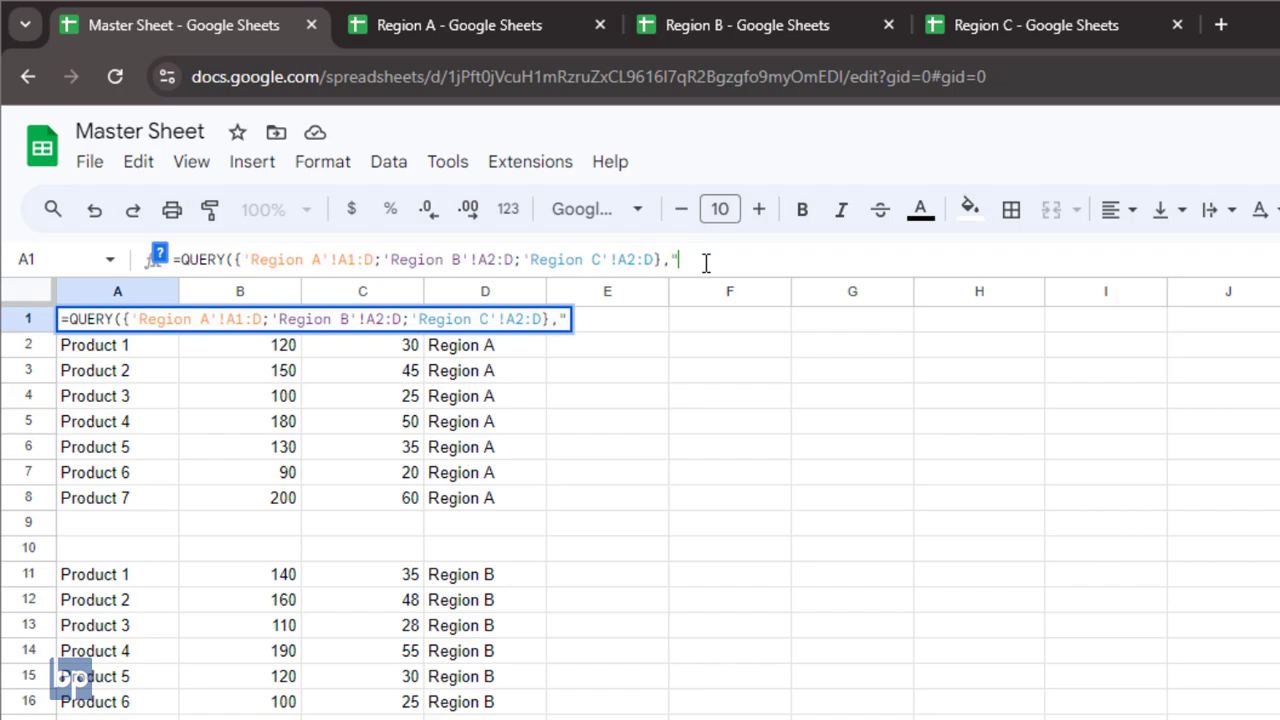
pyautogui.write('select * ')
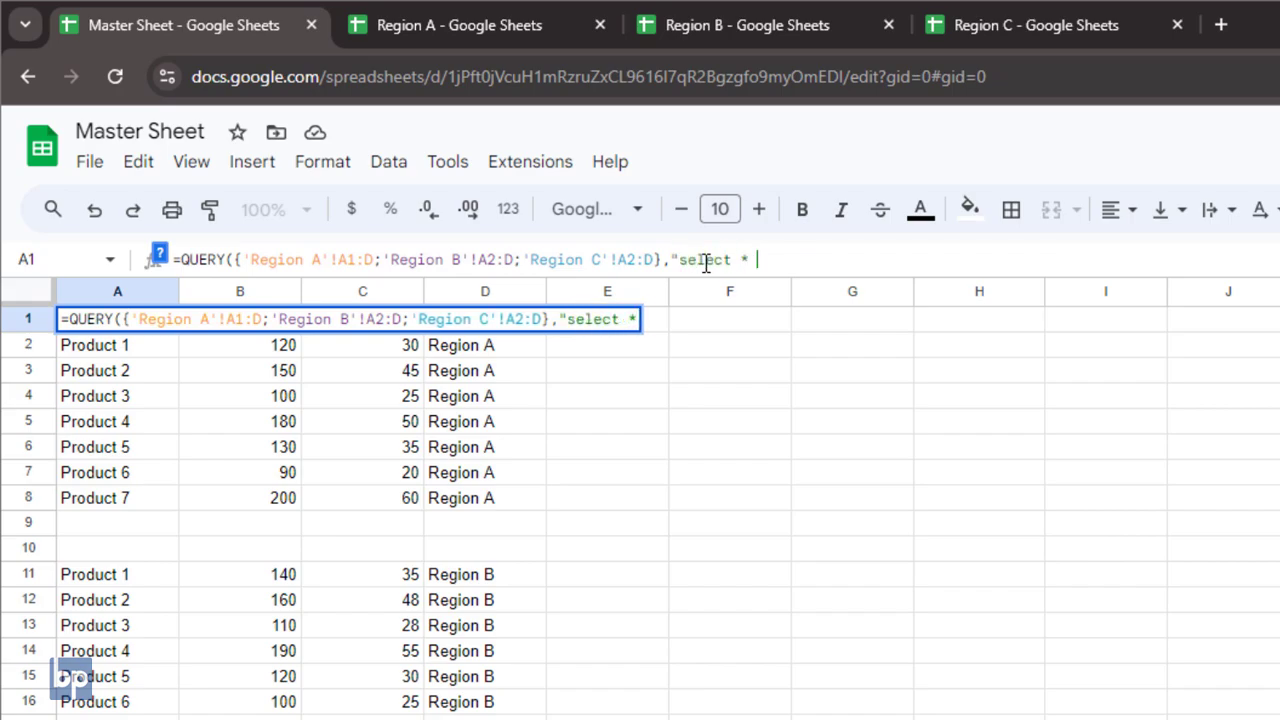
pyautogui.write('where Col1')
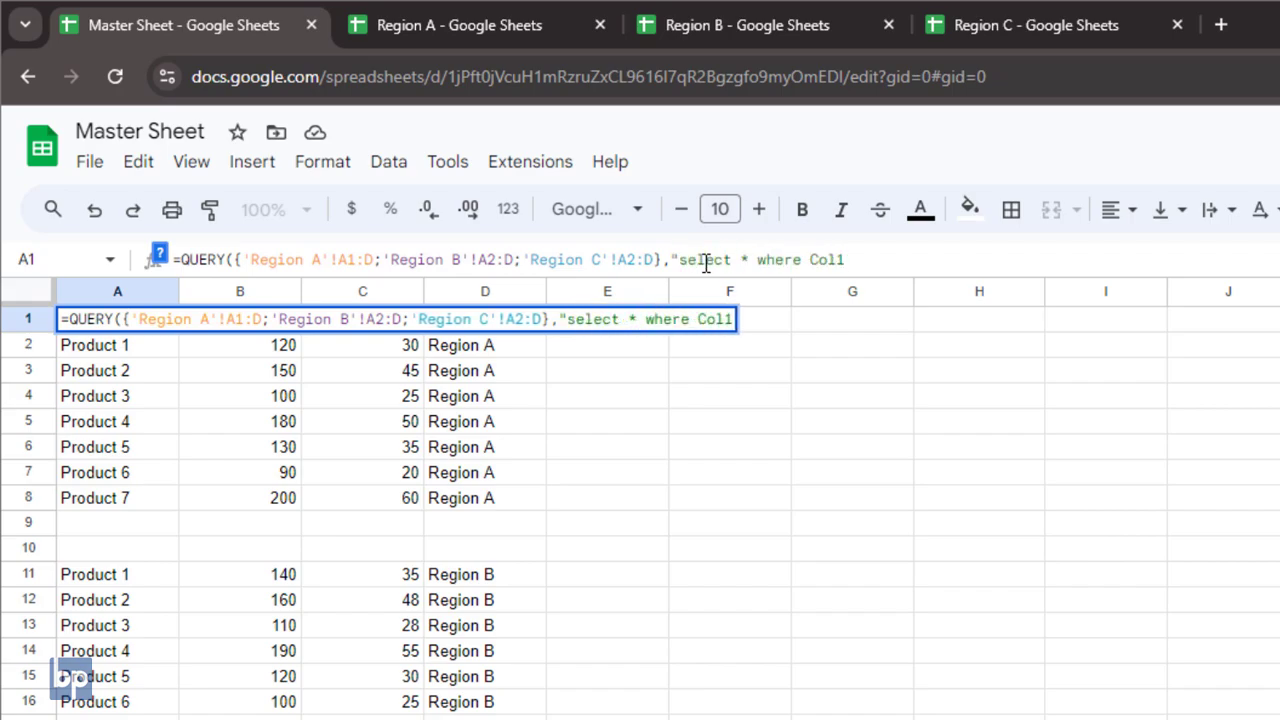
pyautogui.write(' is not null')
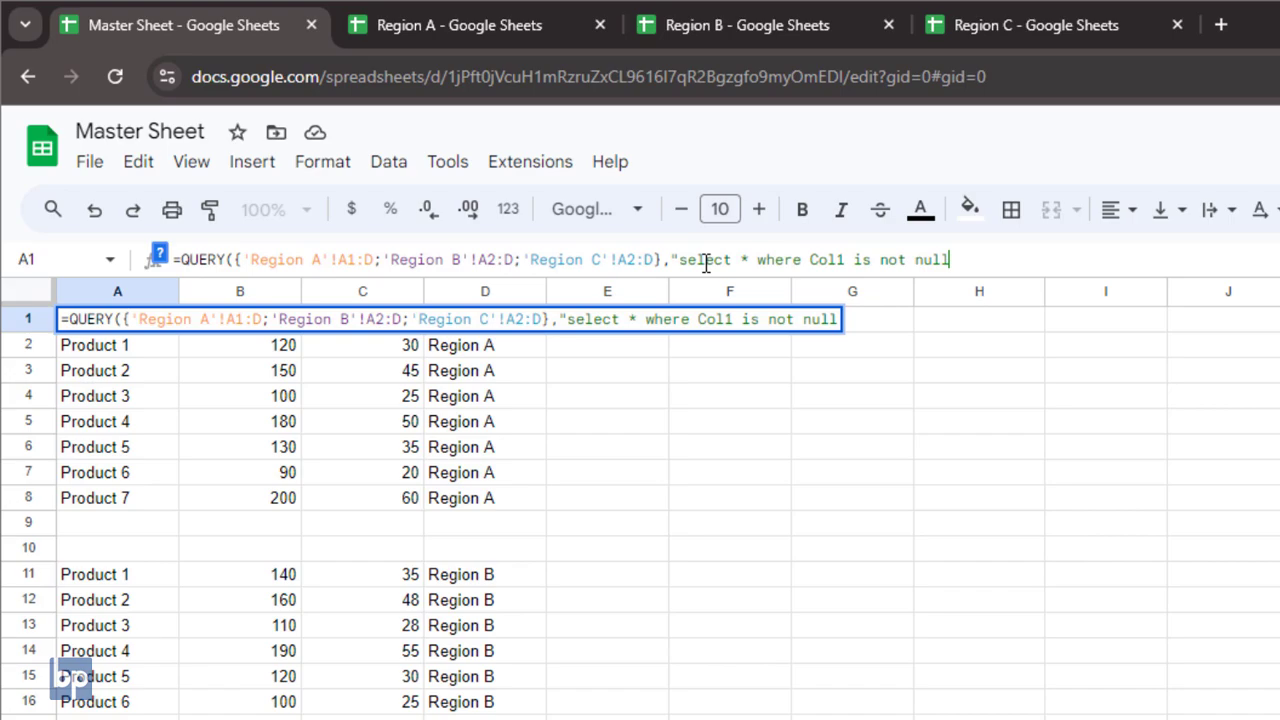
pyautogui.write(')')
pyautogui.press('Return')
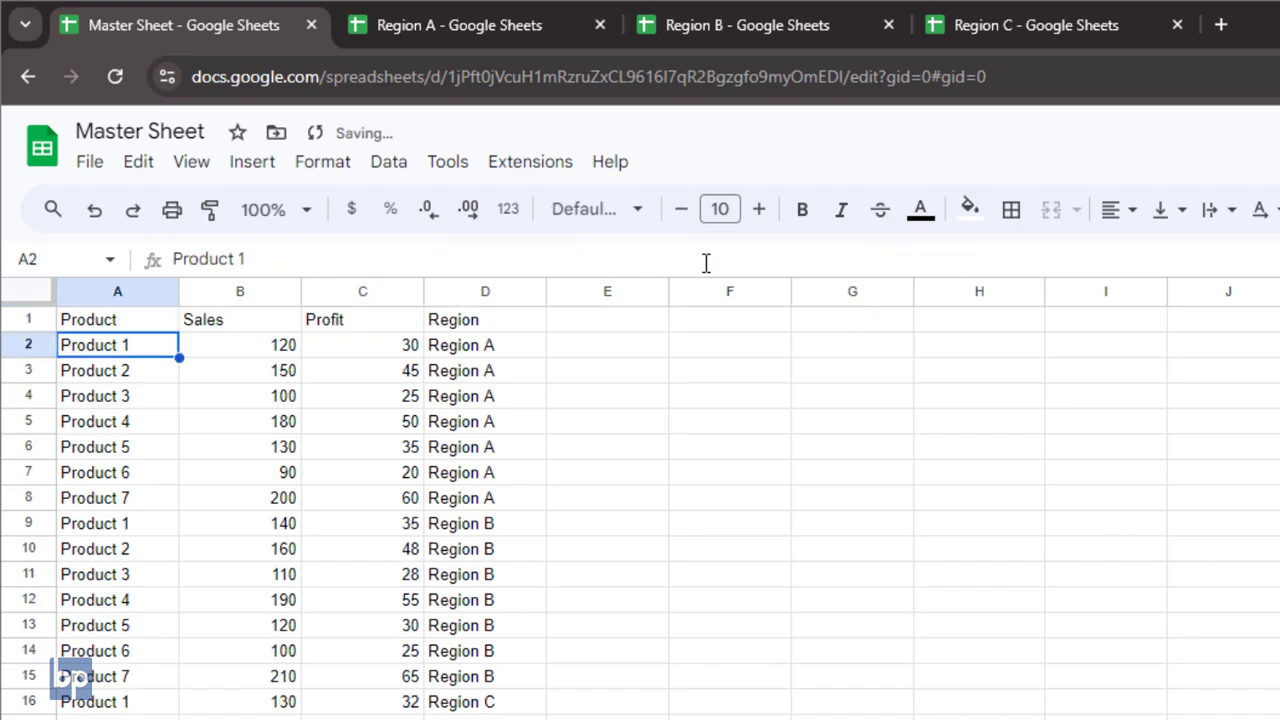
# - Add a row to Region A: Product 8, Sales 100, Profit 50, Region A
pyautogui.moveTo(500, 346); pyautogui.dragTo(506, 494)
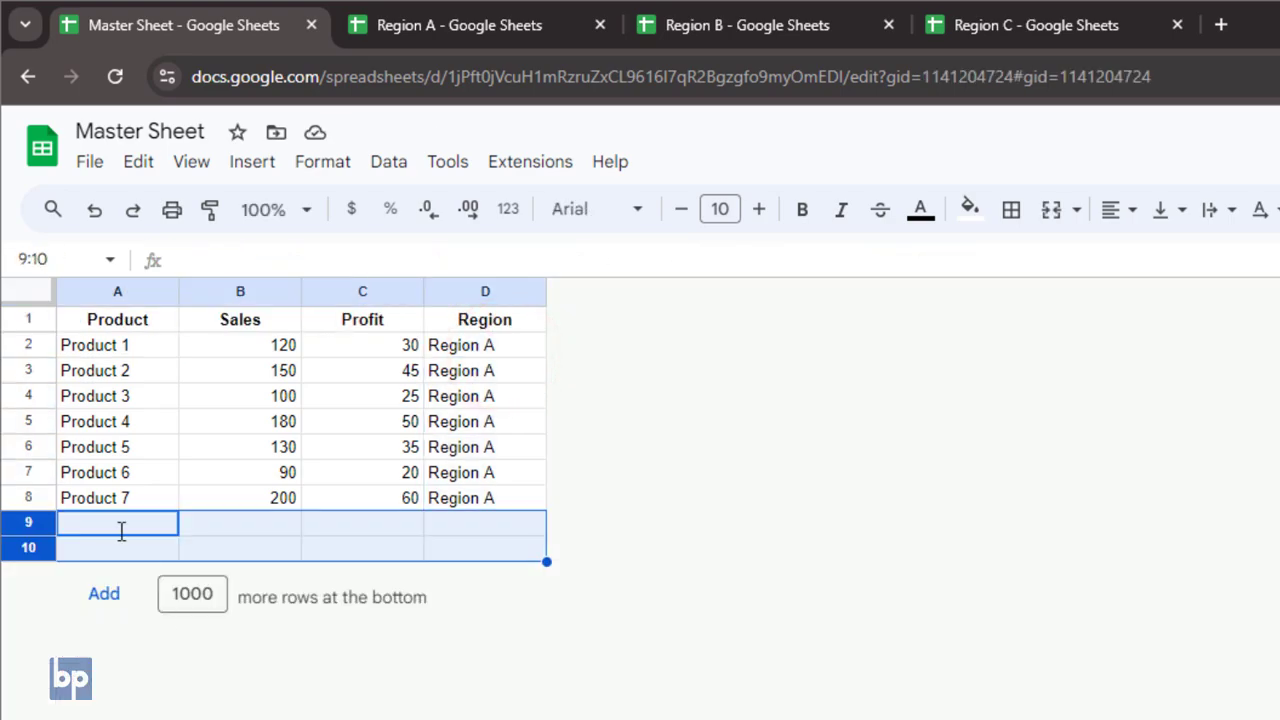
pyautogui.click(118, 530)
pyautogui.write('Product')
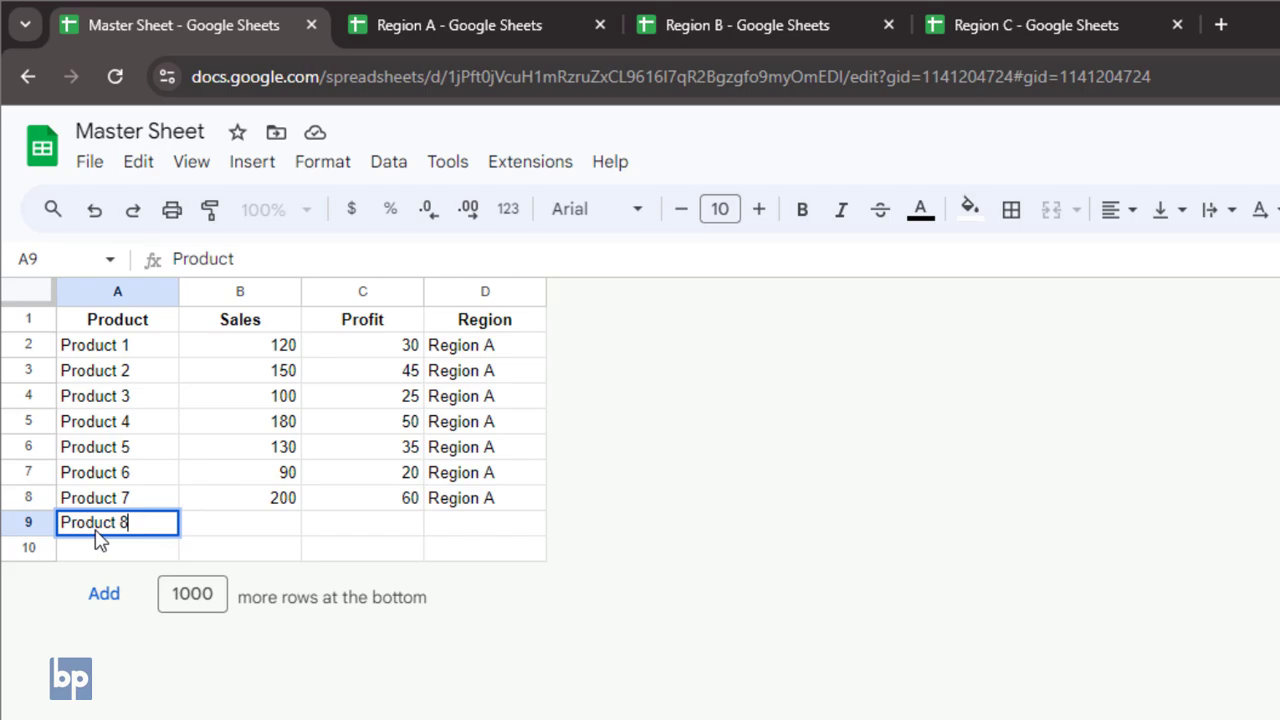
pyautogui.write(' 8')
pyautogui.click(262, 514)
pyautogui.write('100')
pyautogui.click(393, 532)
pyautogui.write('50')
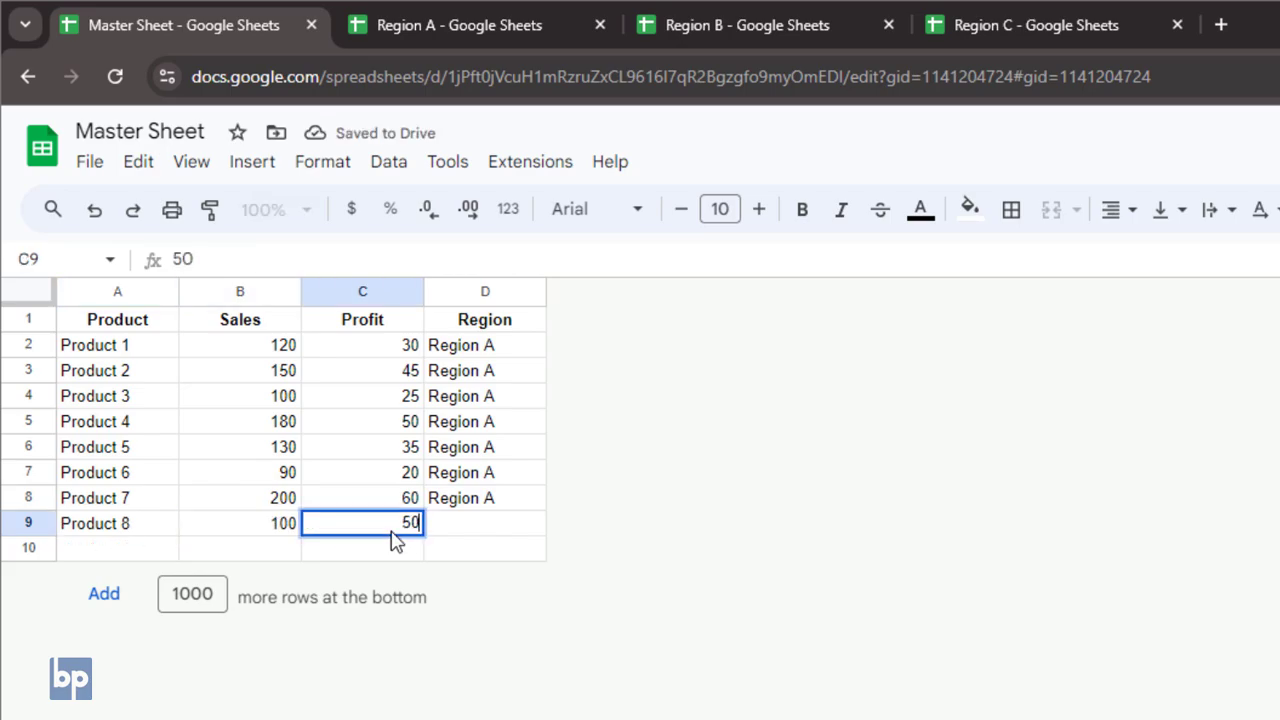
pyautogui.click(473, 540)
pyautogui.write('Region')
pyautogui.press('Return')
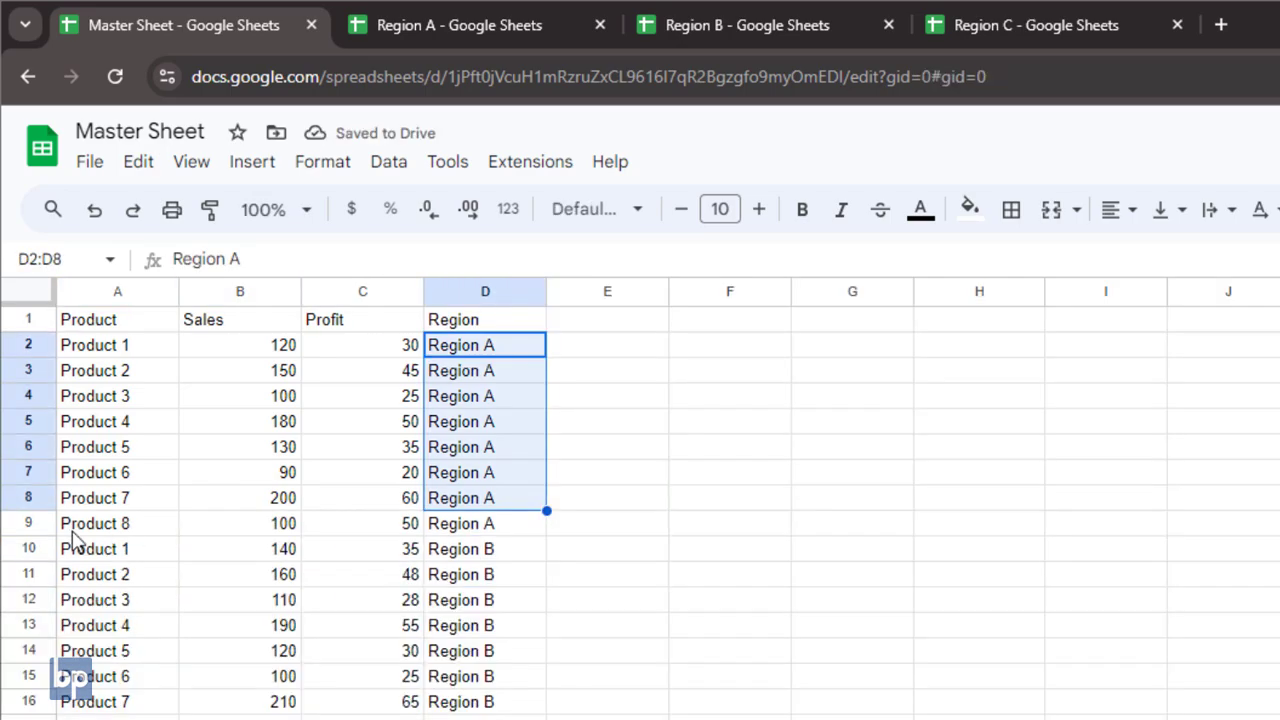
# - Replace the QUERY's select * with Col1,Col2 to show only Product and Sales
pyautogui.click(72, 530)
pyautogui.hotkey('ctrl', 'shift', 'Right')
pyautogui.click(116, 320)
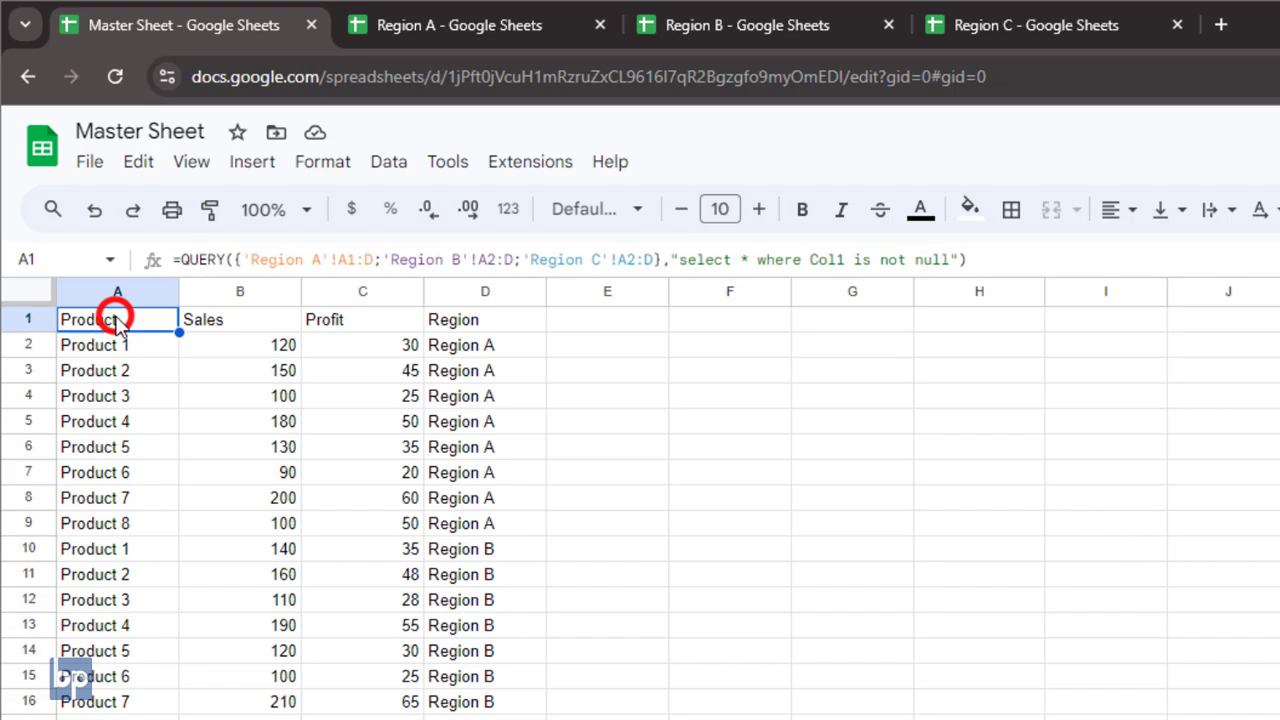
pyautogui.click(749, 266)
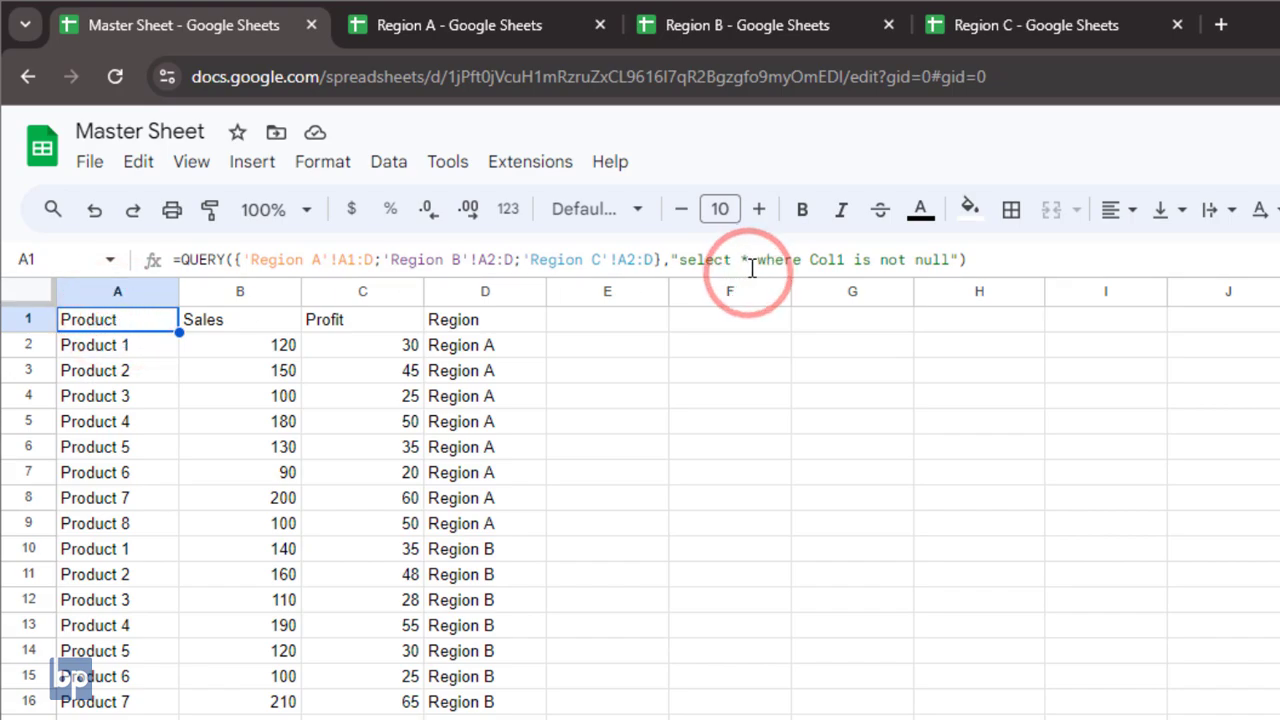
pyautogui.doubleClick(746, 261)
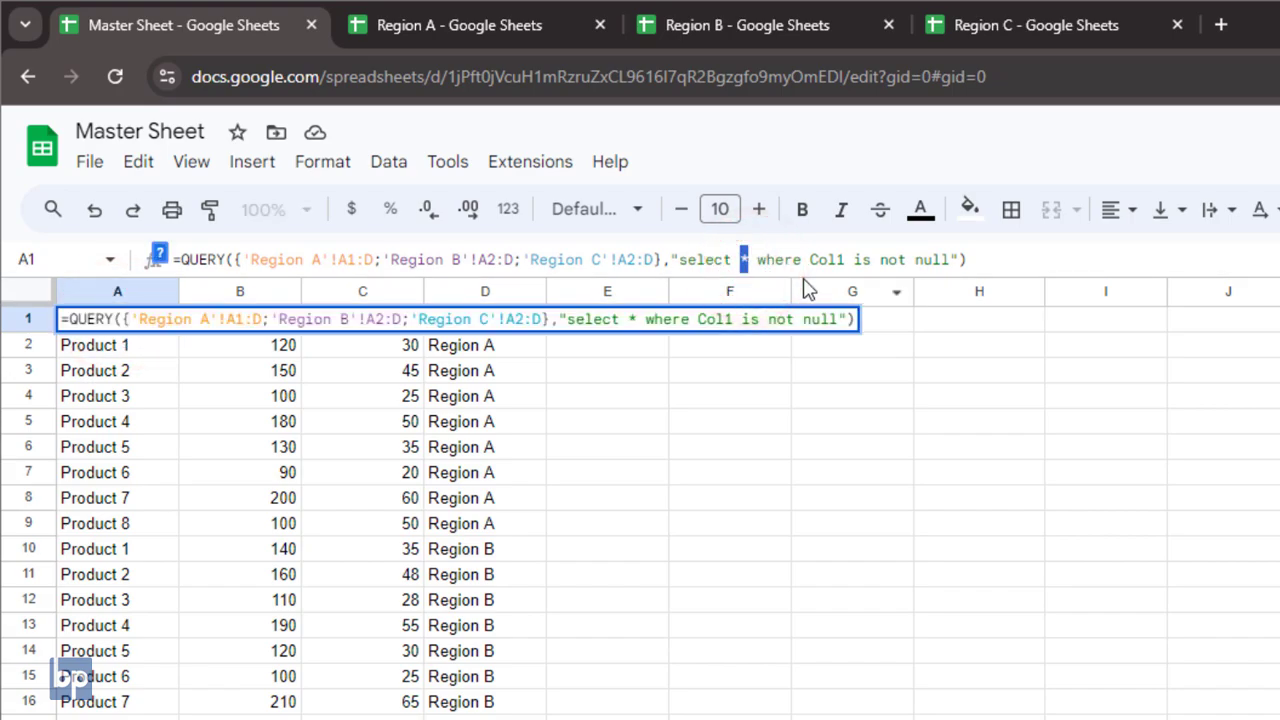
pyautogui.write('Col1')
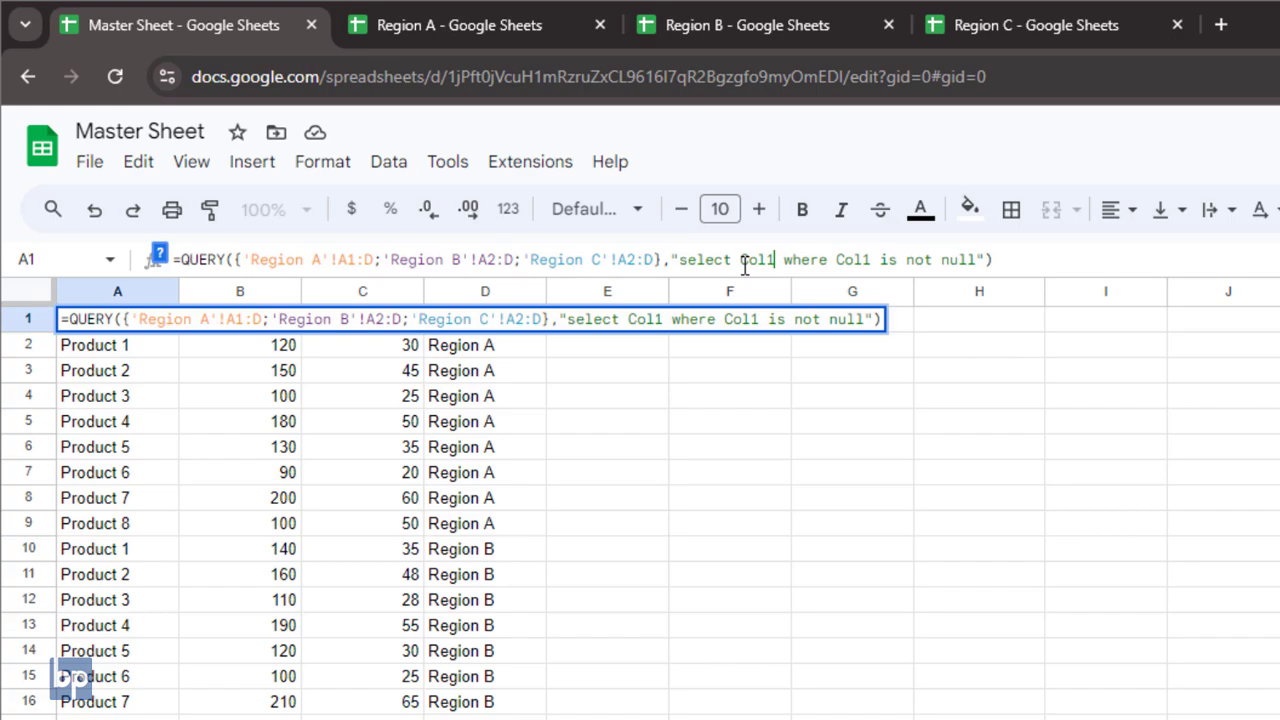
pyautogui.write(',Col')
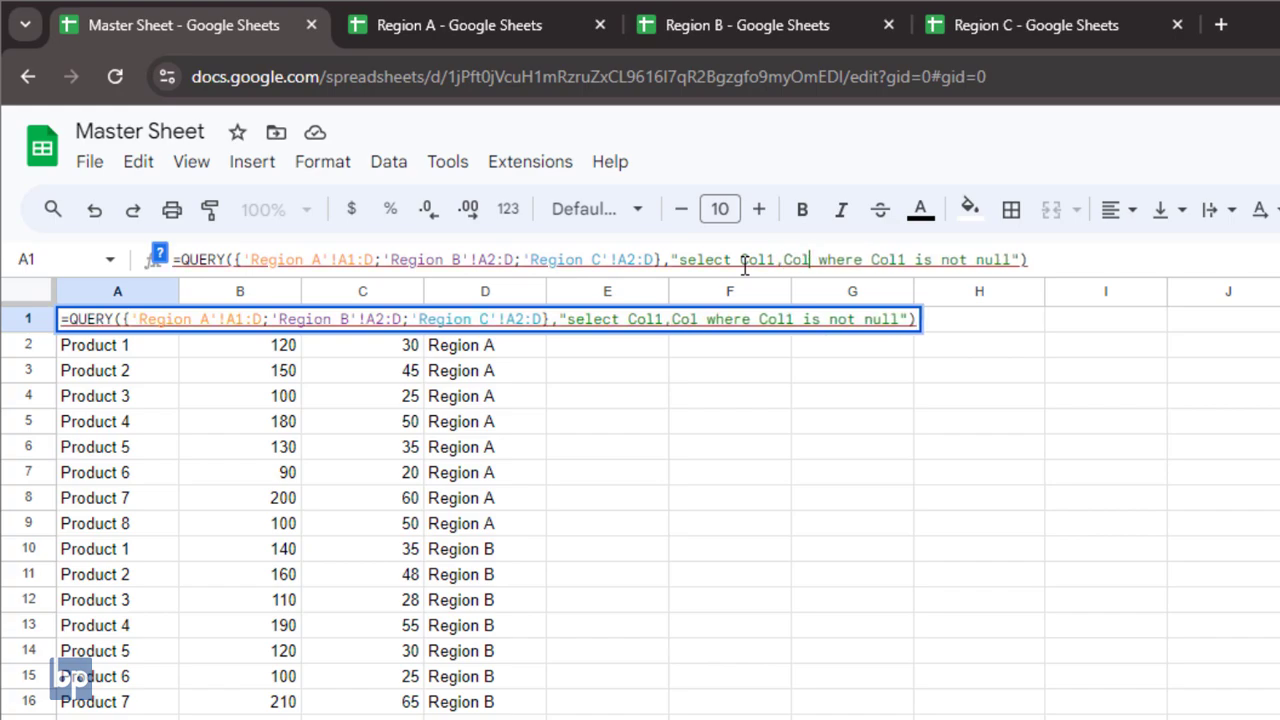
pyautogui.write('2')
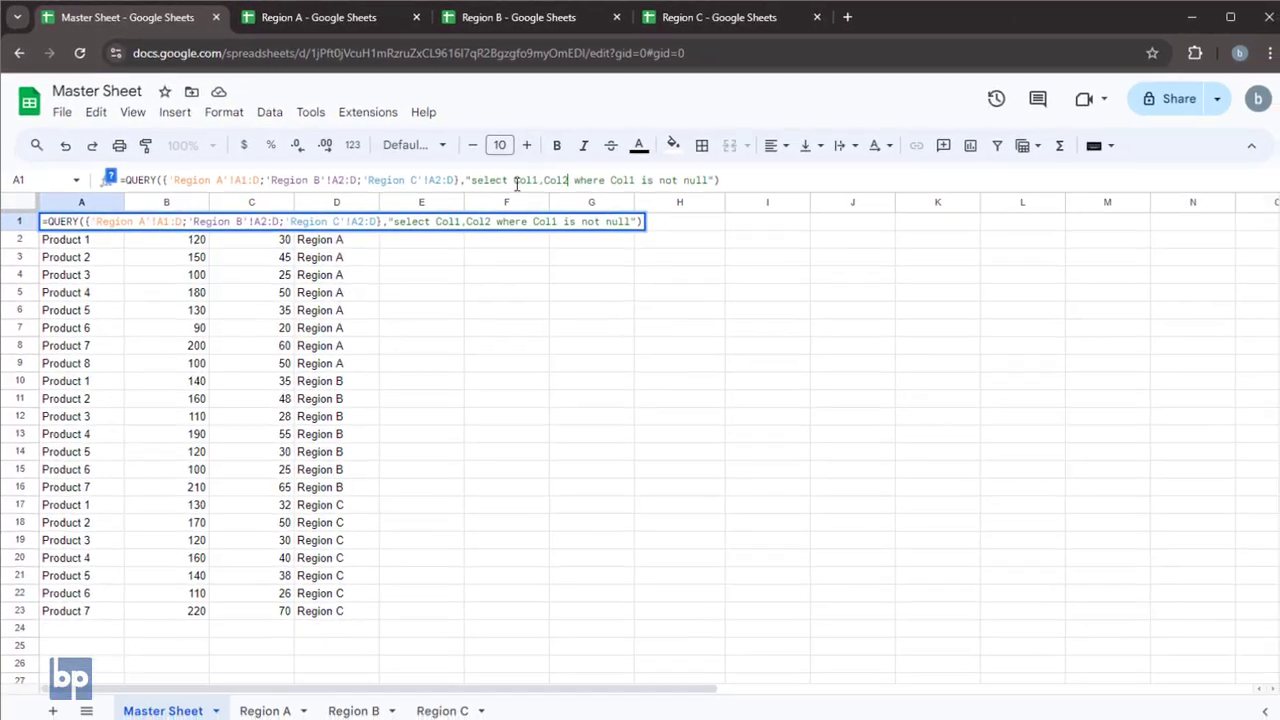
pyautogui.press('Return')
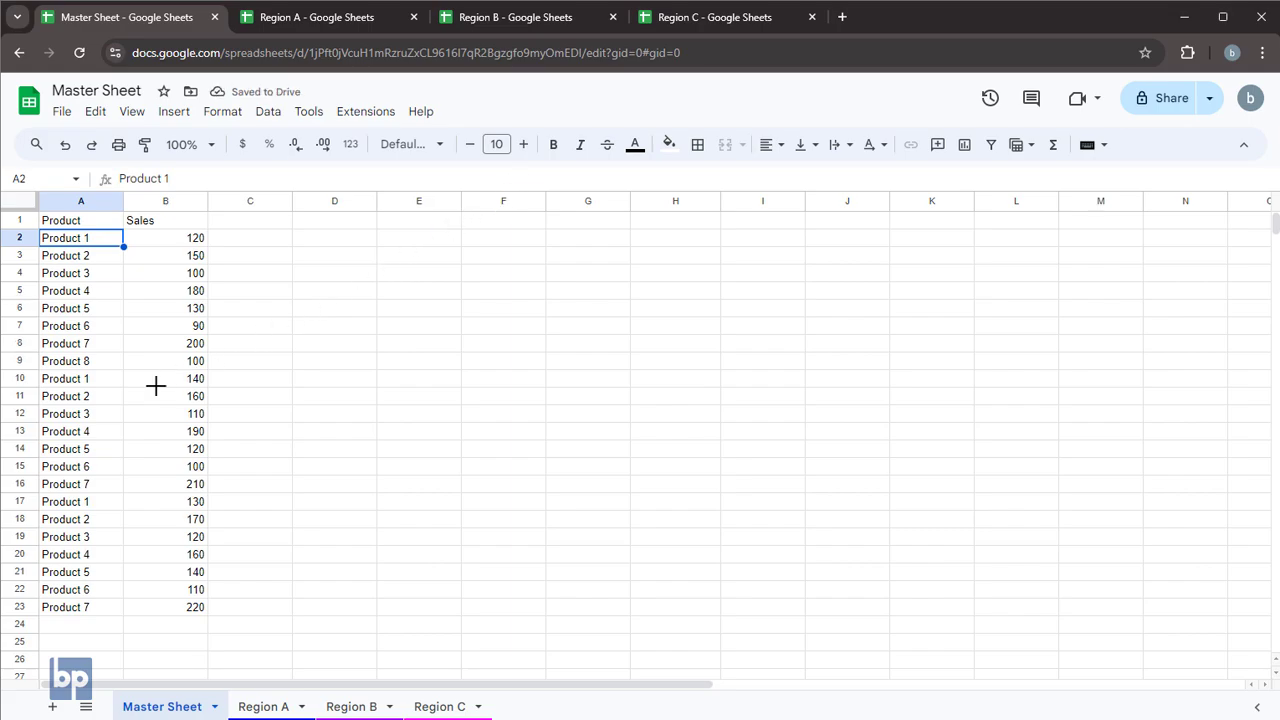
# - Delete the QUERY formula and start an =IMPORTRANGE( formula in A1
pyautogui.click(101, 222)
pyautogui.press('Delete')
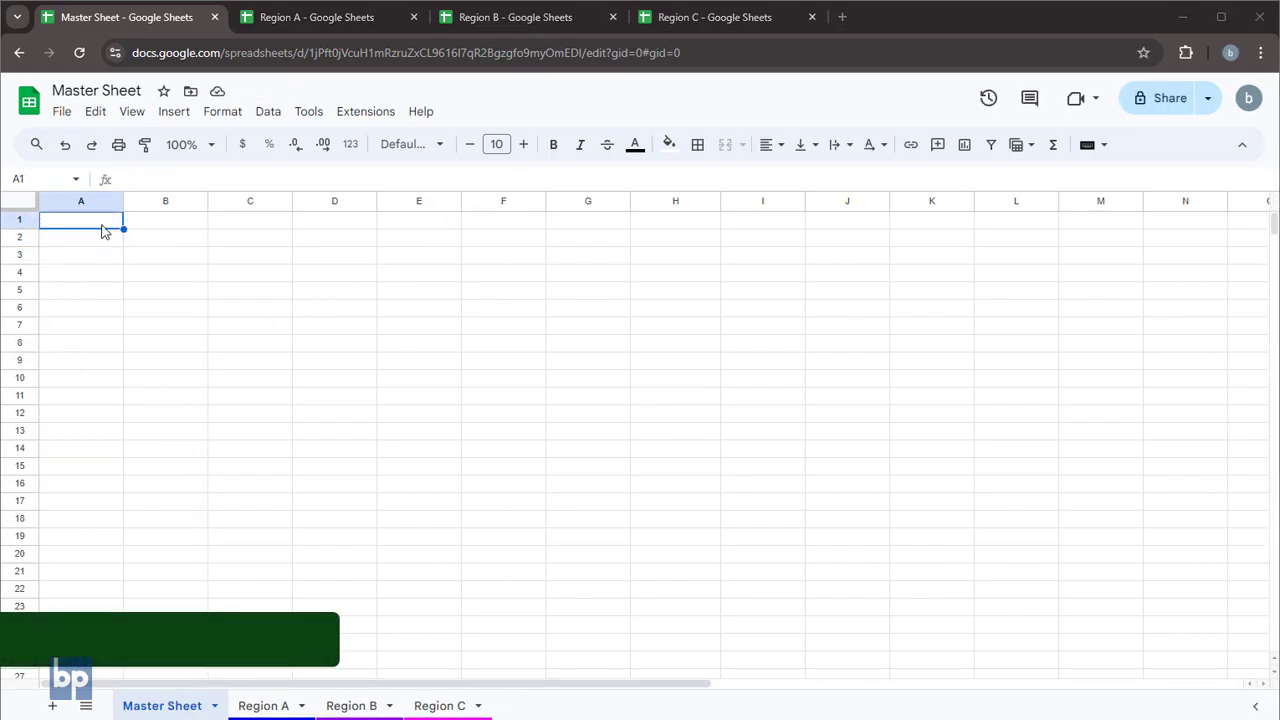
pyautogui.click(108, 222)
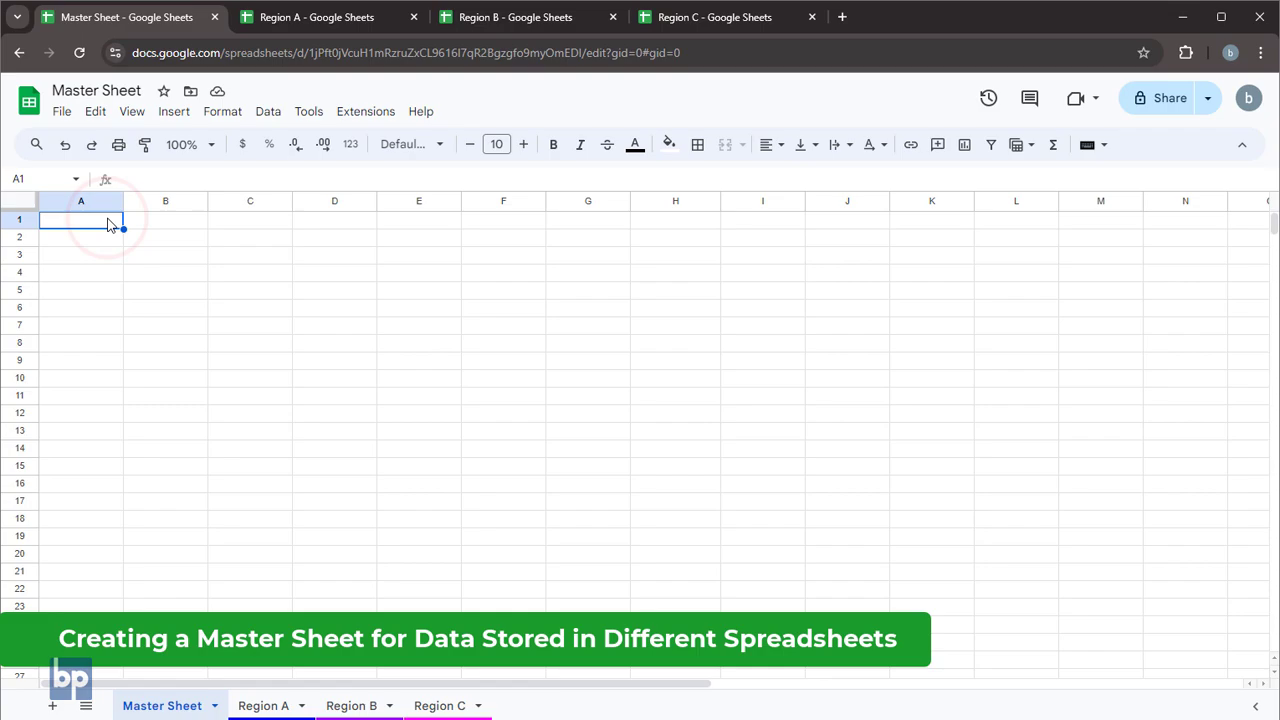
pyautogui.write('=imp')
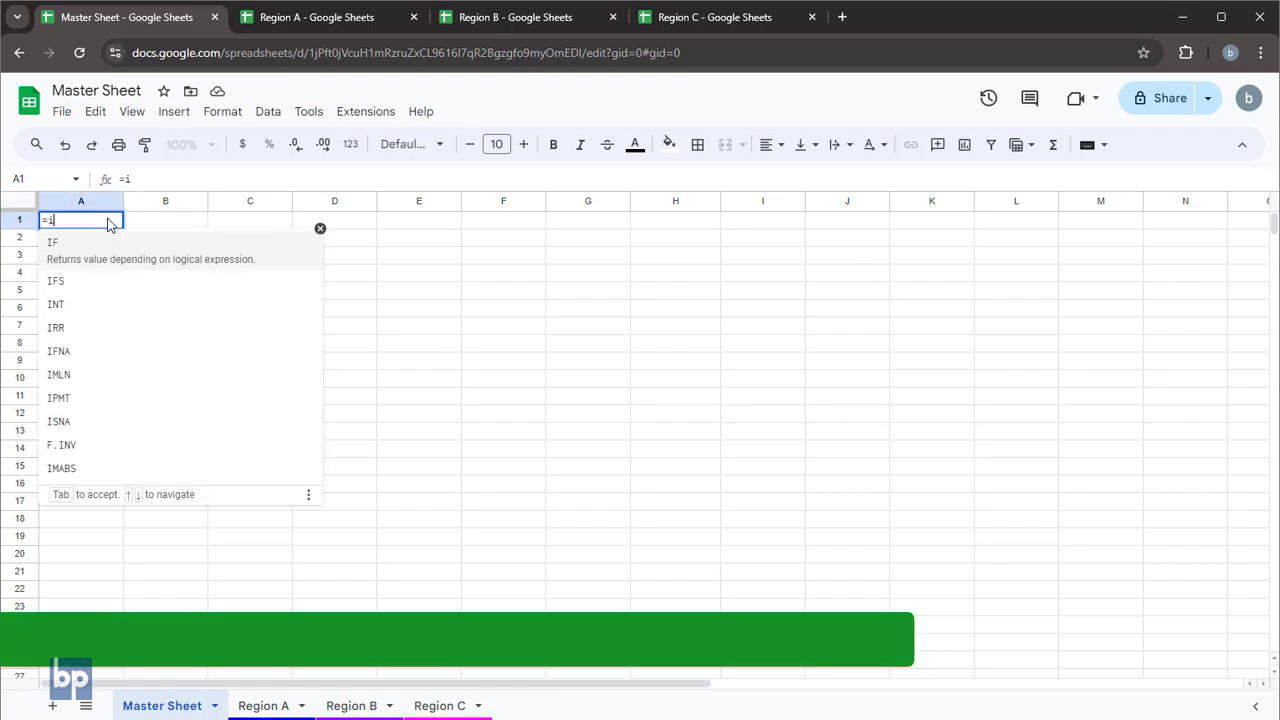
pyautogui.write('ortr')
pyautogui.press('Tab')
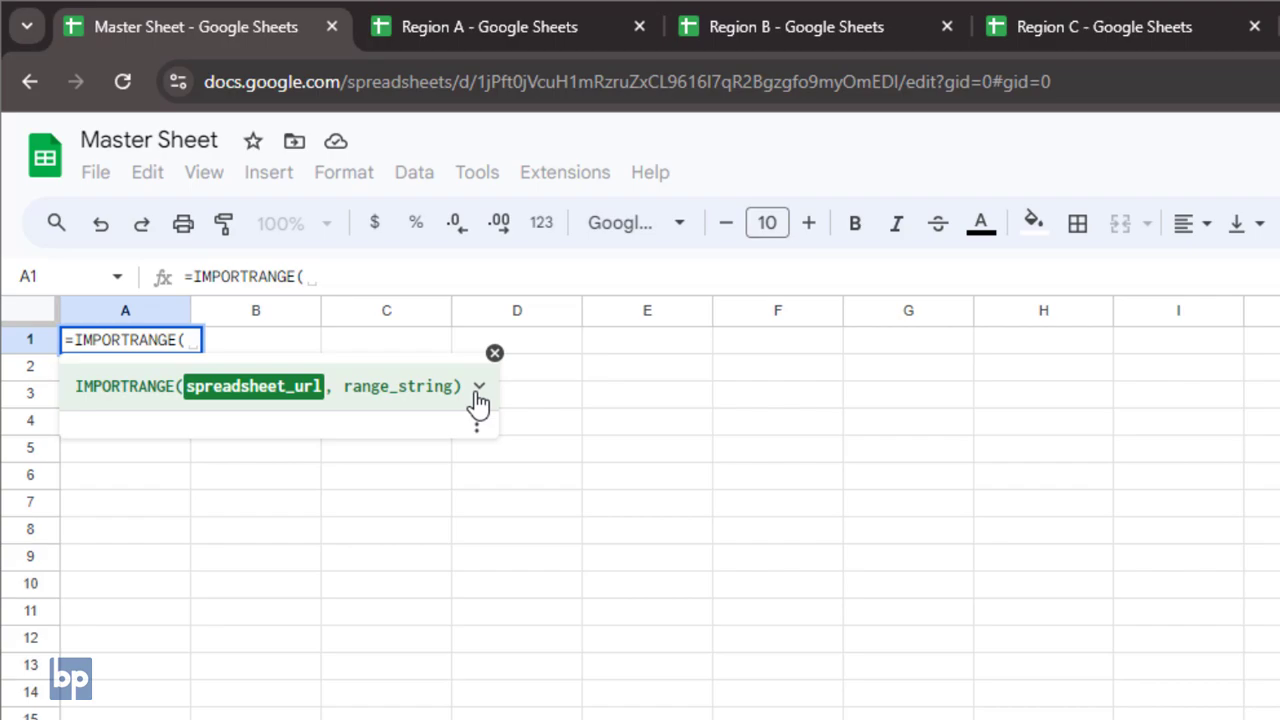
# - Read the IMPORTRANGE help example's URL, spreadsheet ID and range string, then collapse it
pyautogui.click(478, 390)
pyautogui.moveTo(90, 490); pyautogui.dragTo(146, 553)
pyautogui.click(260, 518)
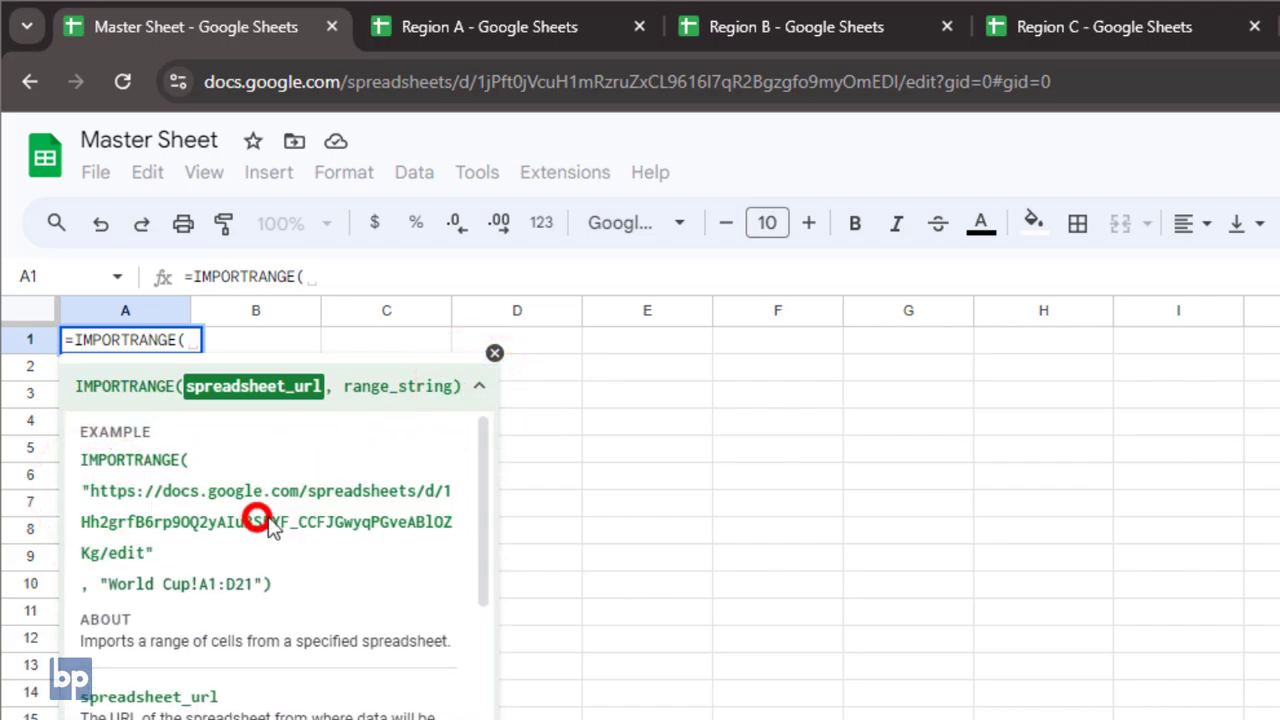
pyautogui.moveTo(446, 490); pyautogui.dragTo(103, 553)
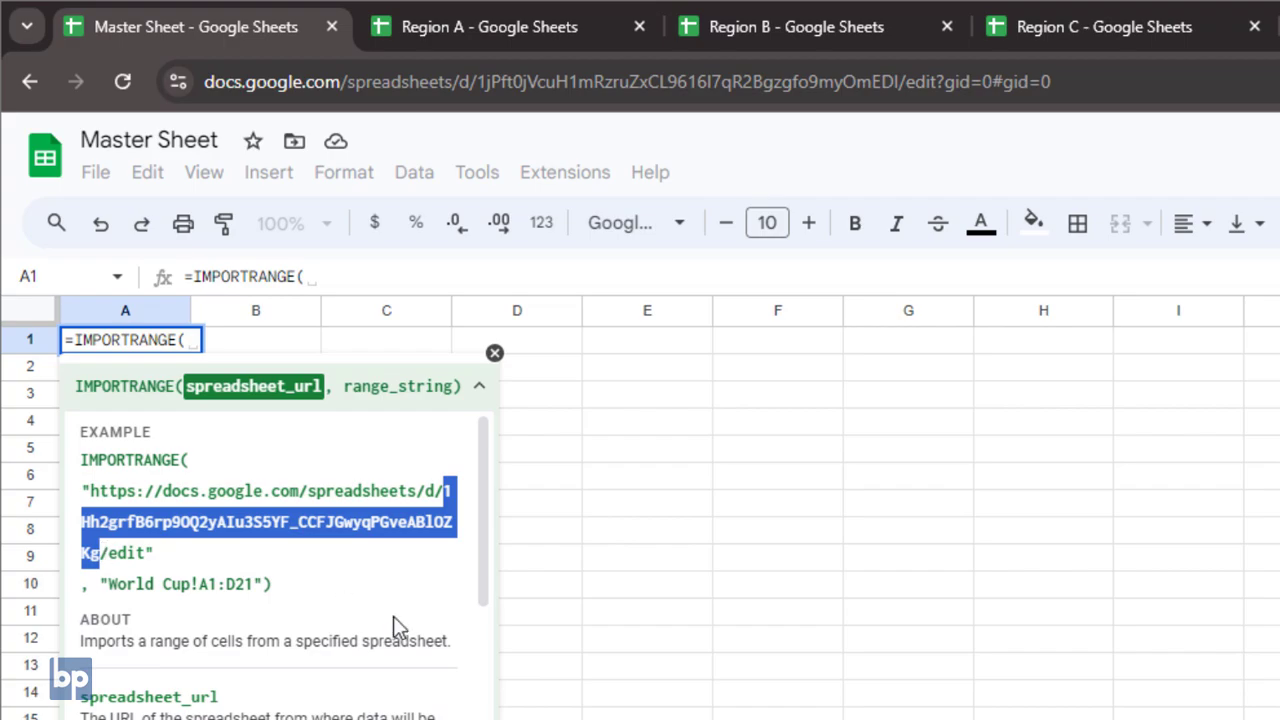
pyautogui.click(334, 600)
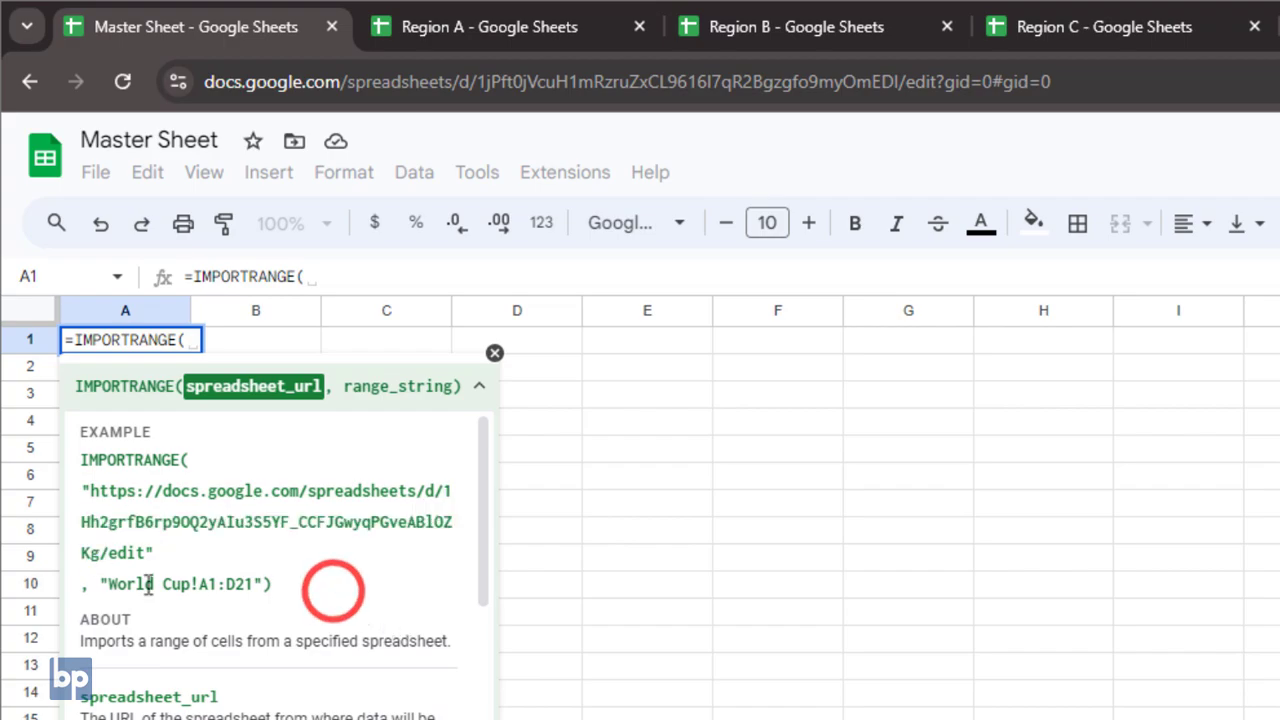
pyautogui.moveTo(100, 583); pyautogui.dragTo(263, 585)
pyautogui.click(326, 592)
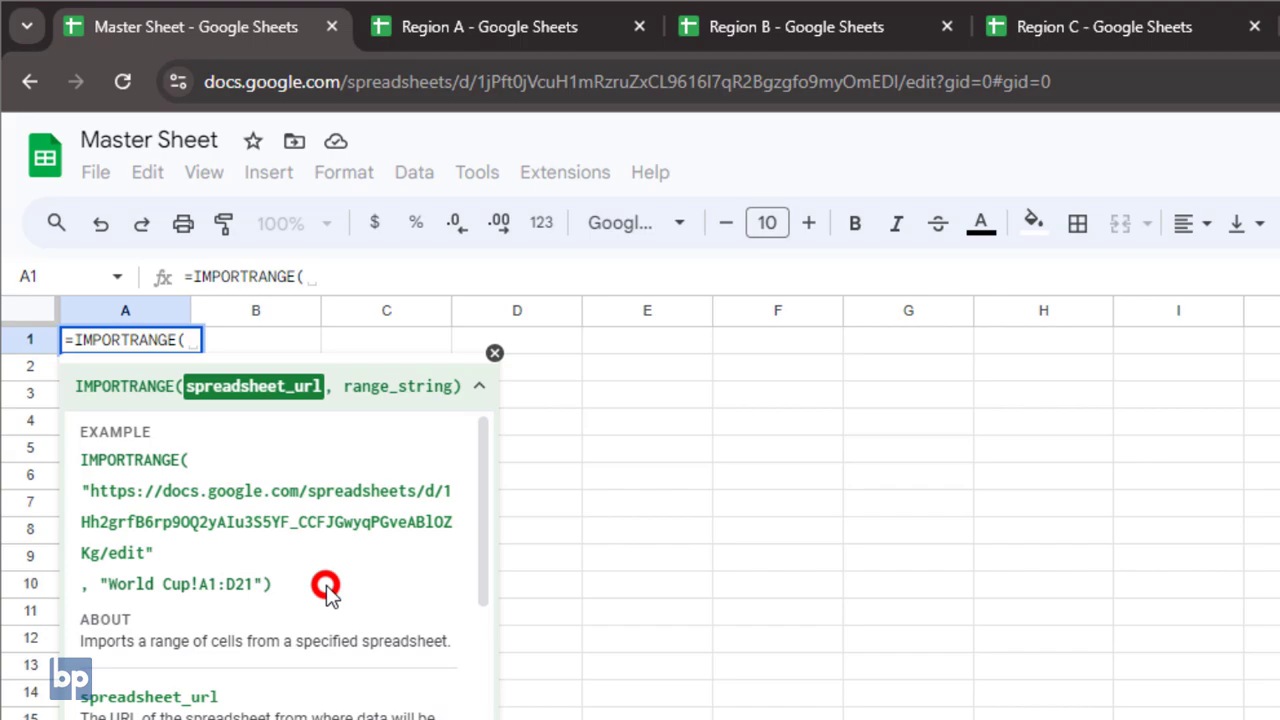
pyautogui.click(479, 388)
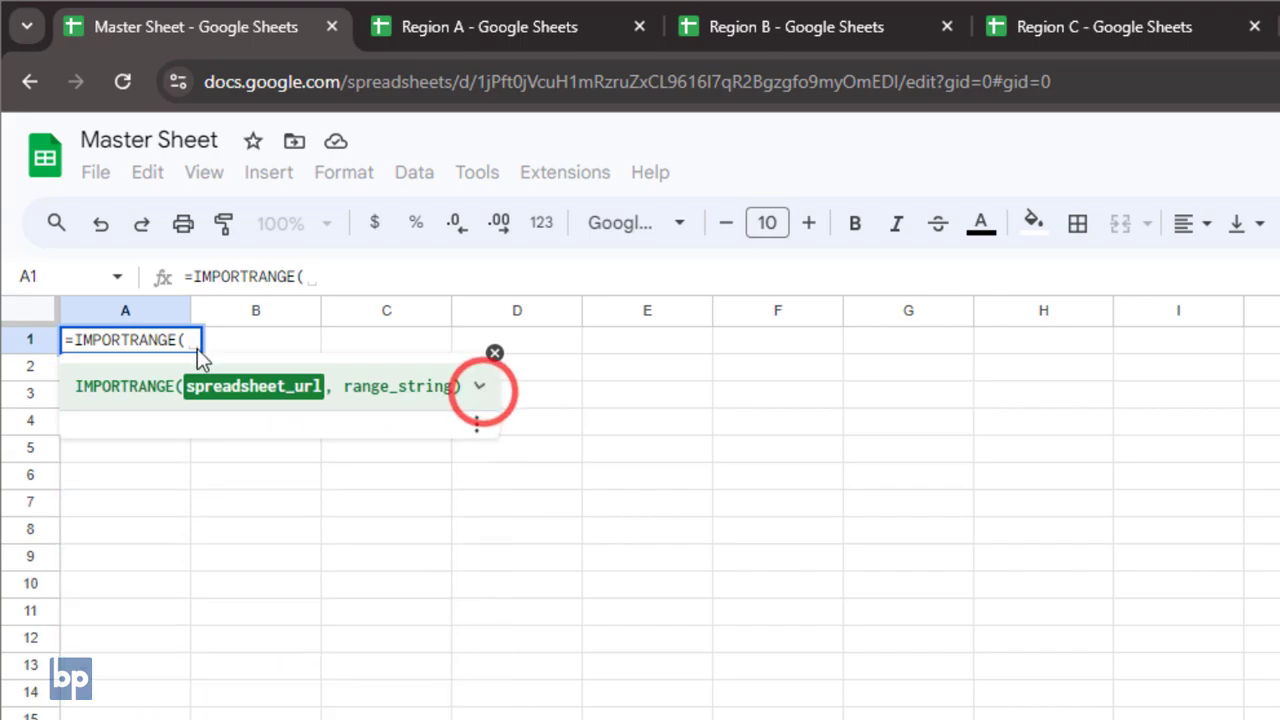
# - Copy Region A's spreadsheet ID from its web address after browsing the Region spreadsheets
pyautogui.click(437, 28)
pyautogui.click(842, 27)
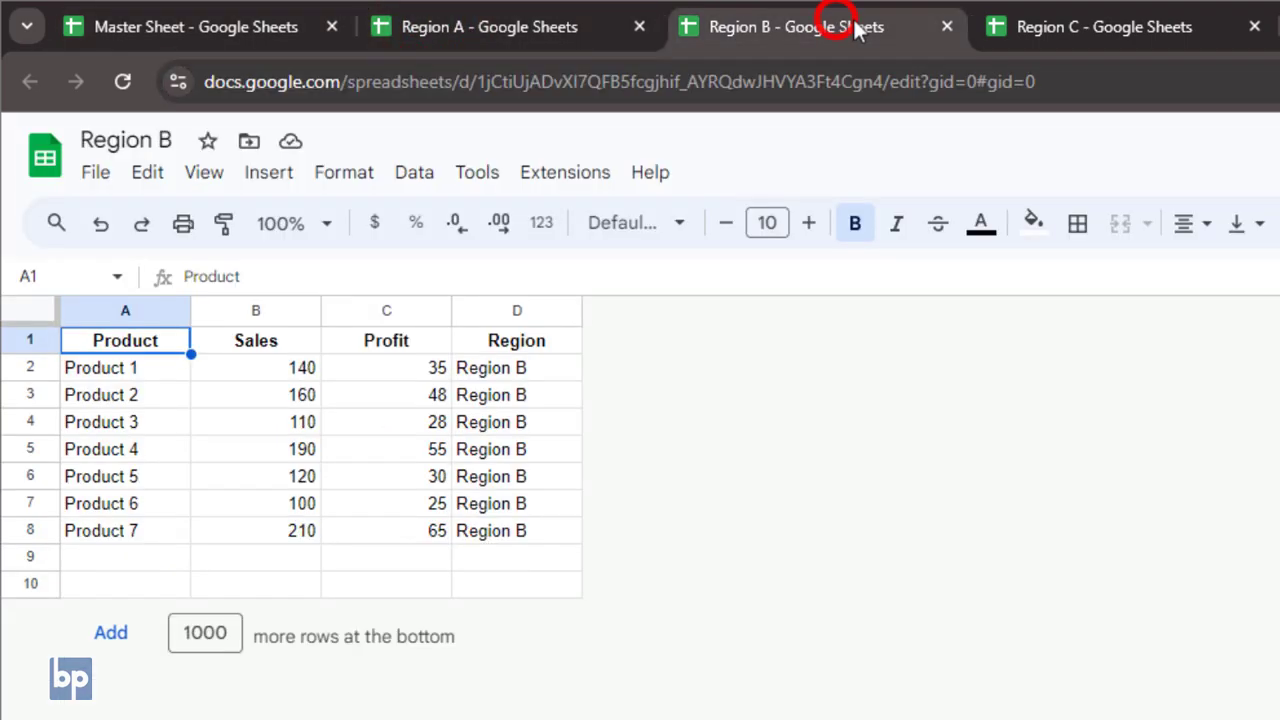
pyautogui.click(1050, 35)
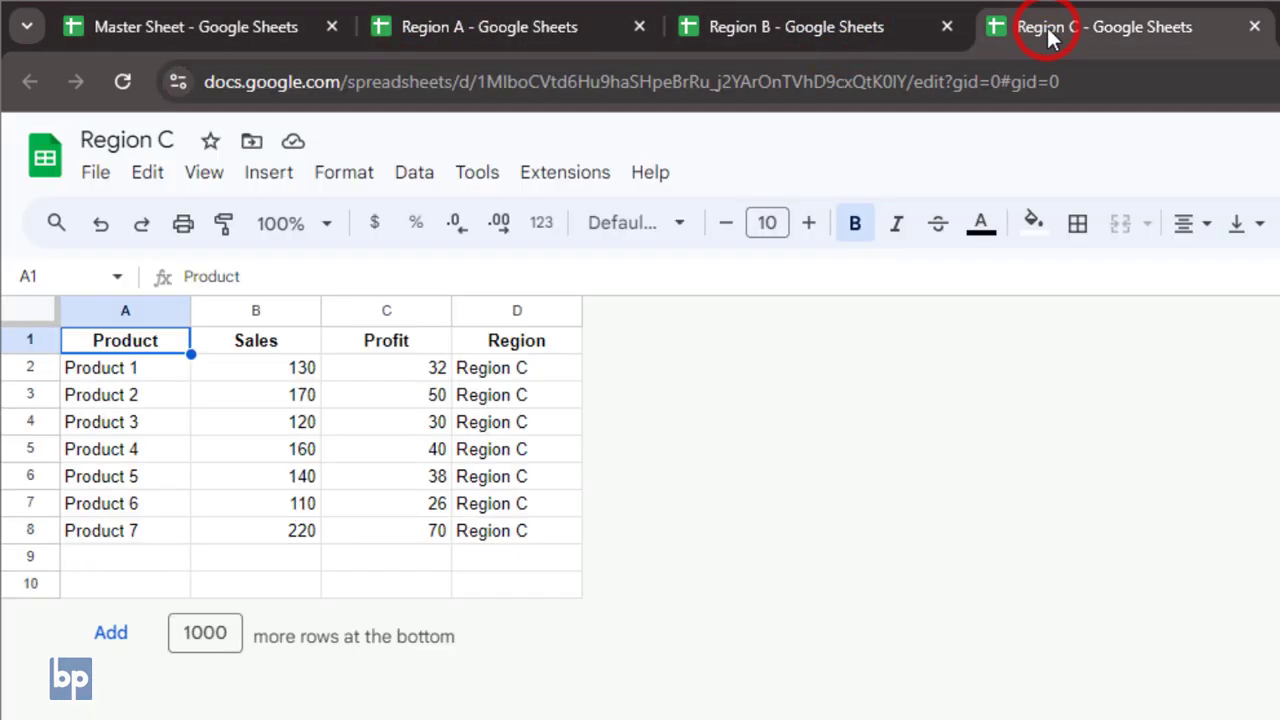
pyautogui.click(505, 27)
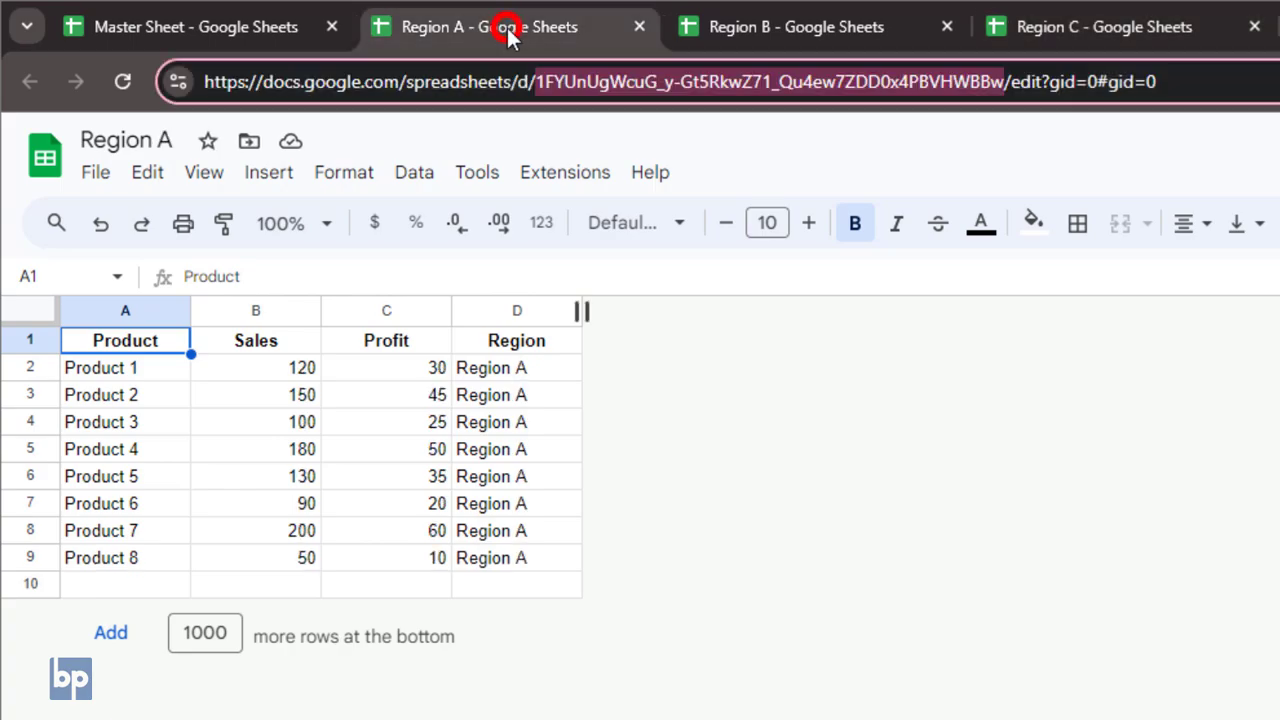
pyautogui.click(540, 82)
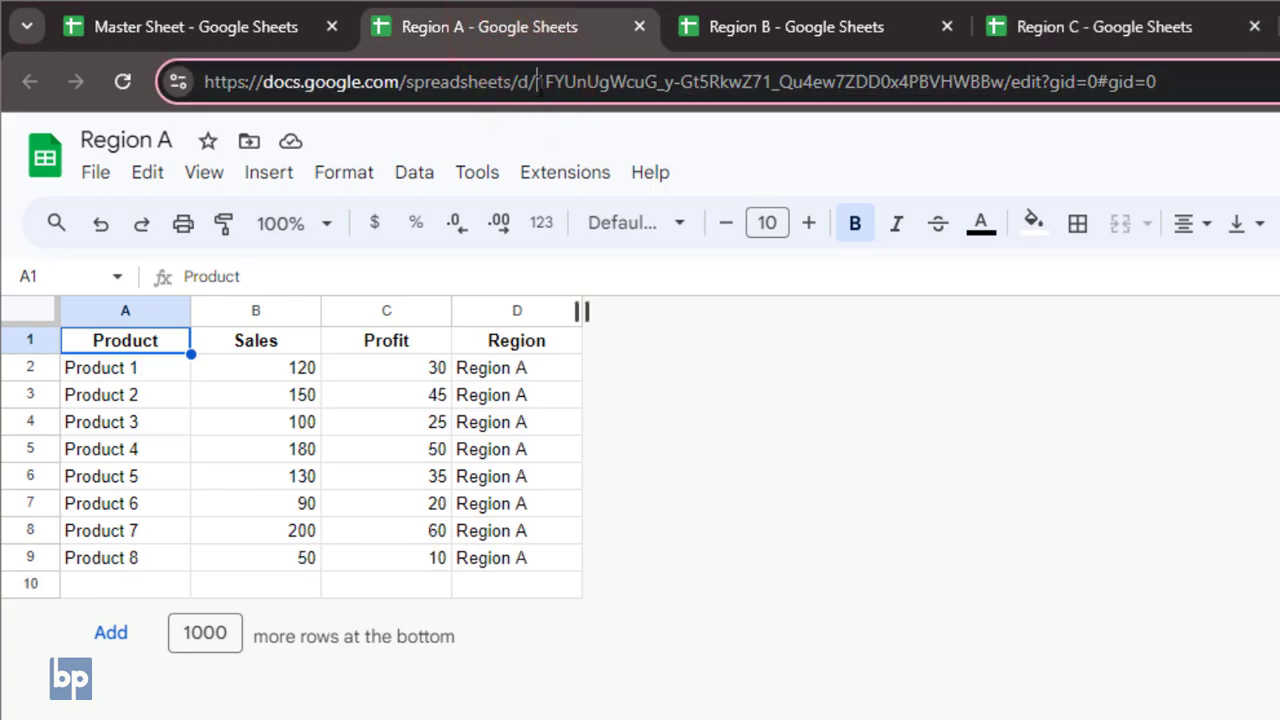
pyautogui.moveTo(540, 82); pyautogui.dragTo(986, 82)
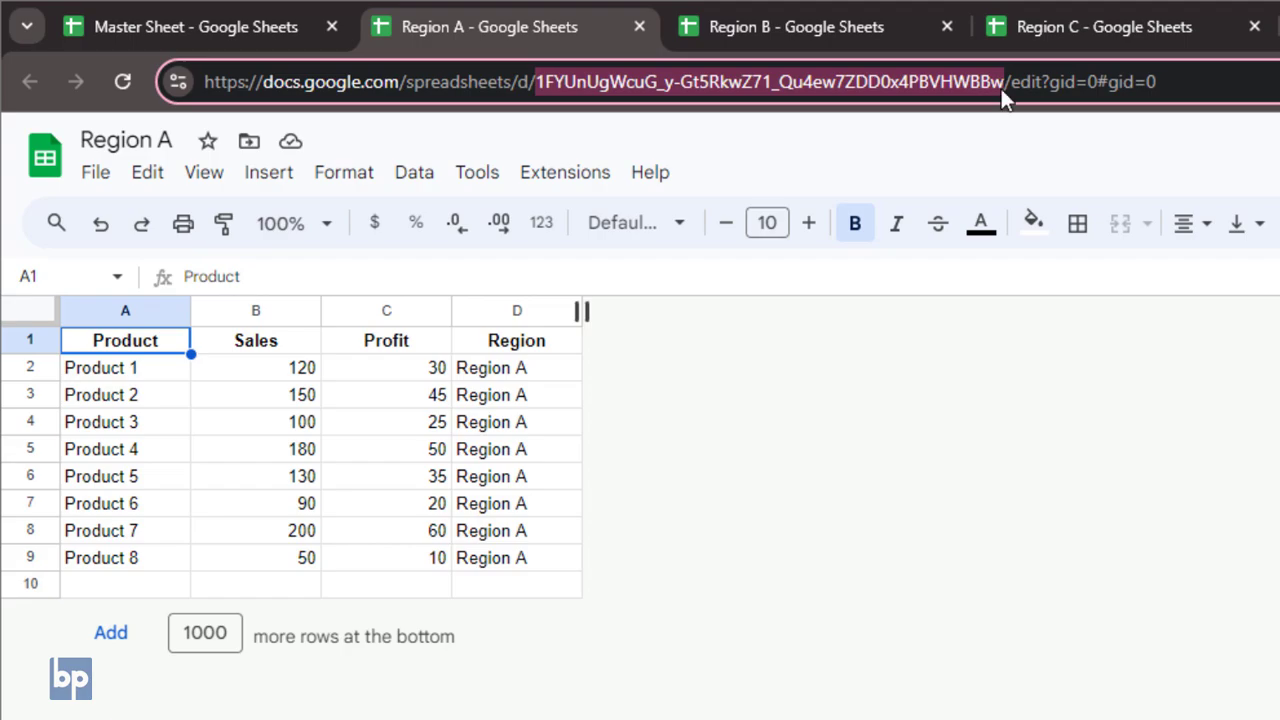
pyautogui.rightClick(928, 88)
pyautogui.click(1017, 330)
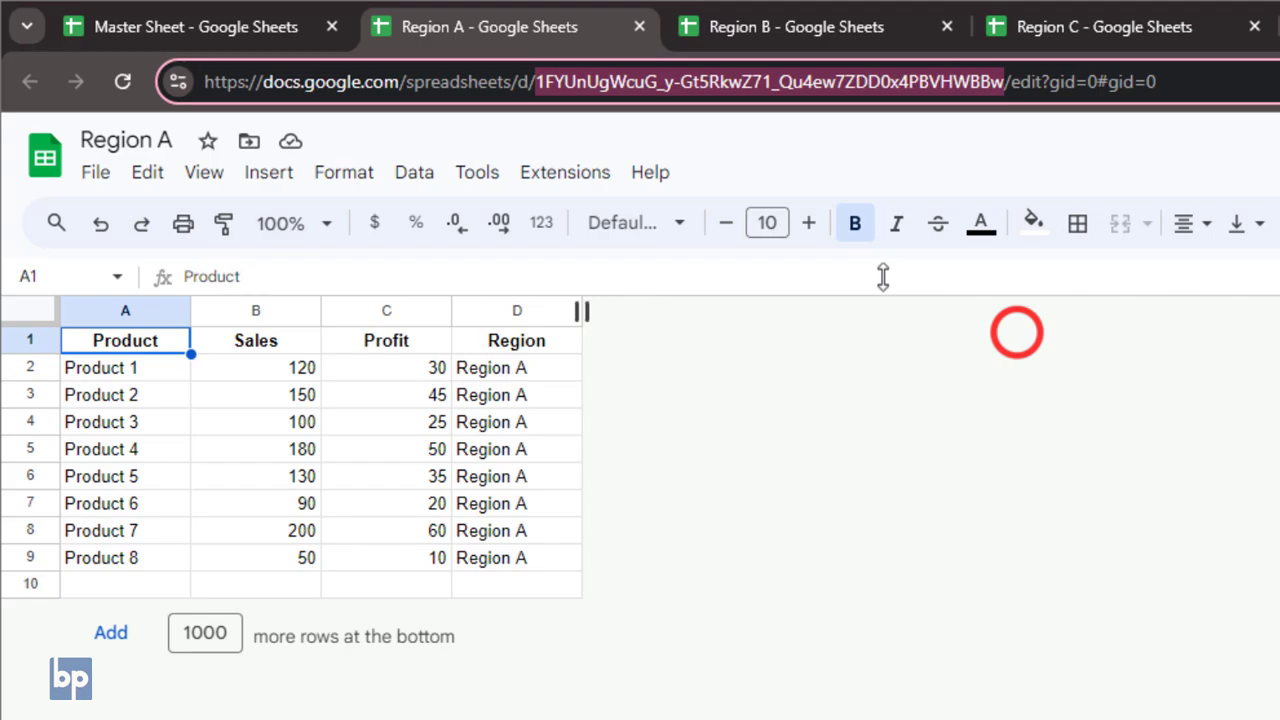
# - Complete A1 as IMPORTRANGE with Region A's quoted spreadsheet ID and "Sheet1!A1:D"
pyautogui.click(272, 28)
pyautogui.write('"')
pyautogui.hotkey('ctrl', 'v')
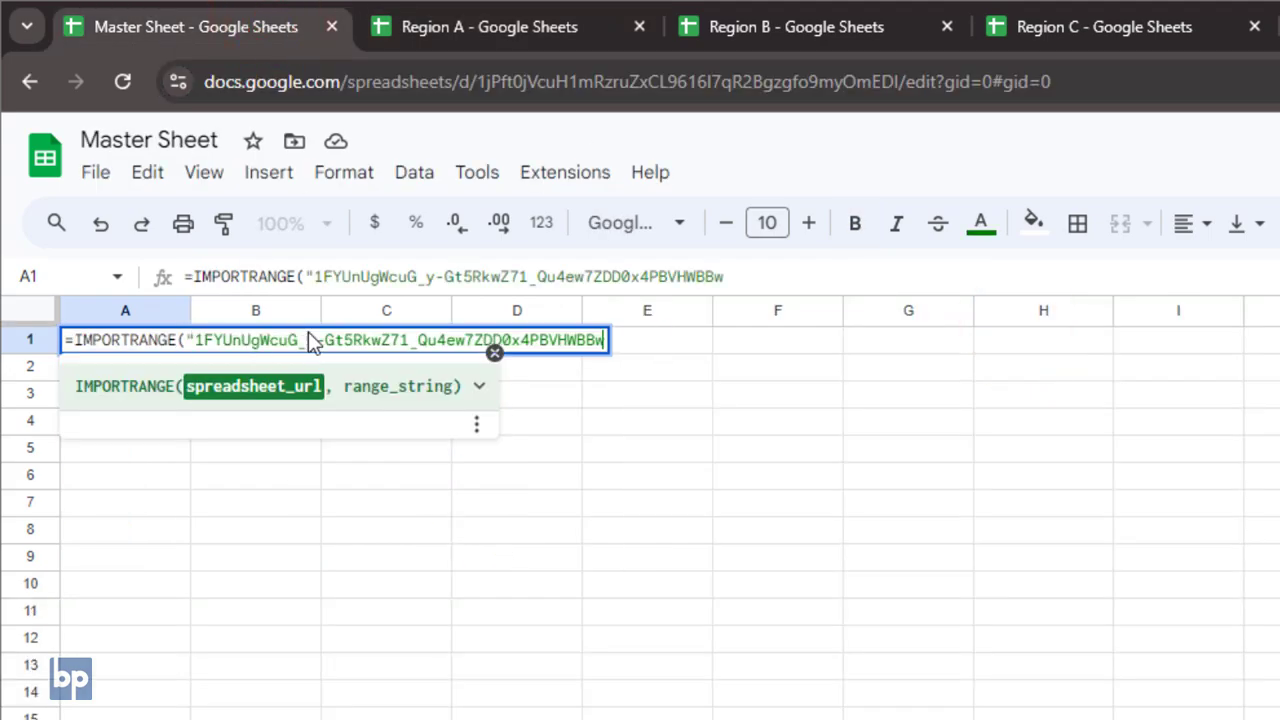
pyautogui.write(',')
pyautogui.click(563, 27)
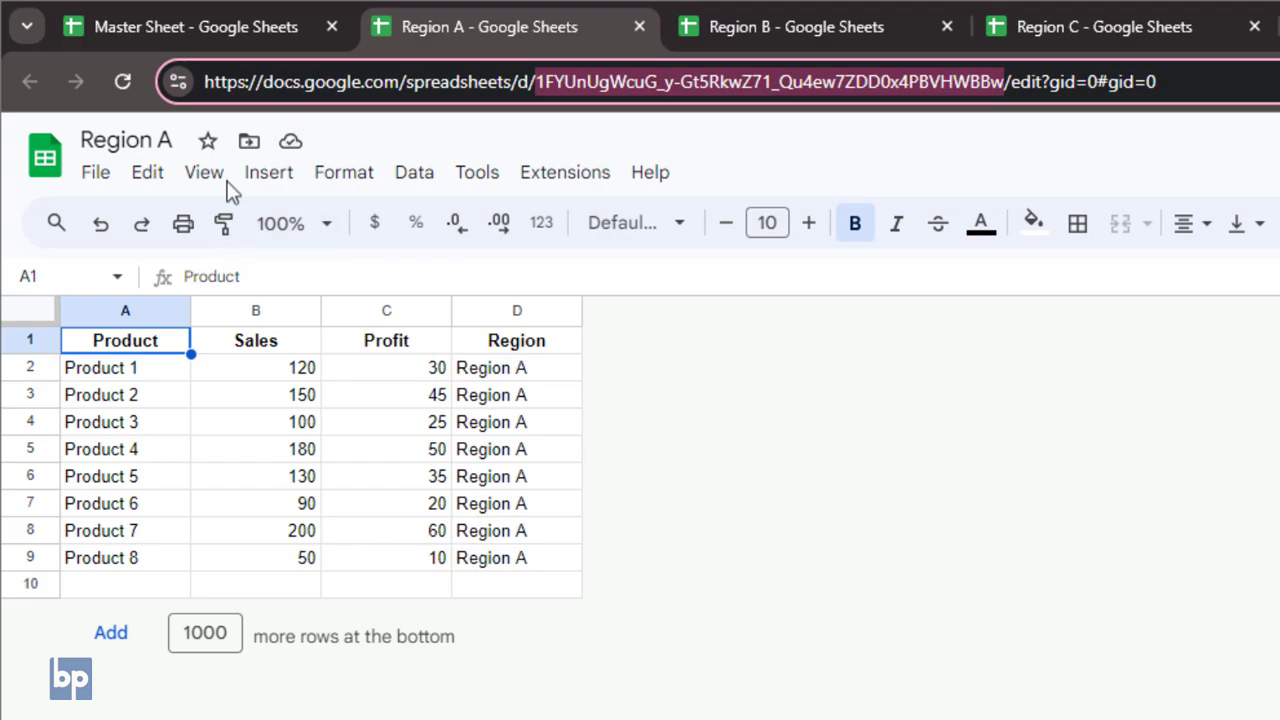
pyautogui.click(212, 27)
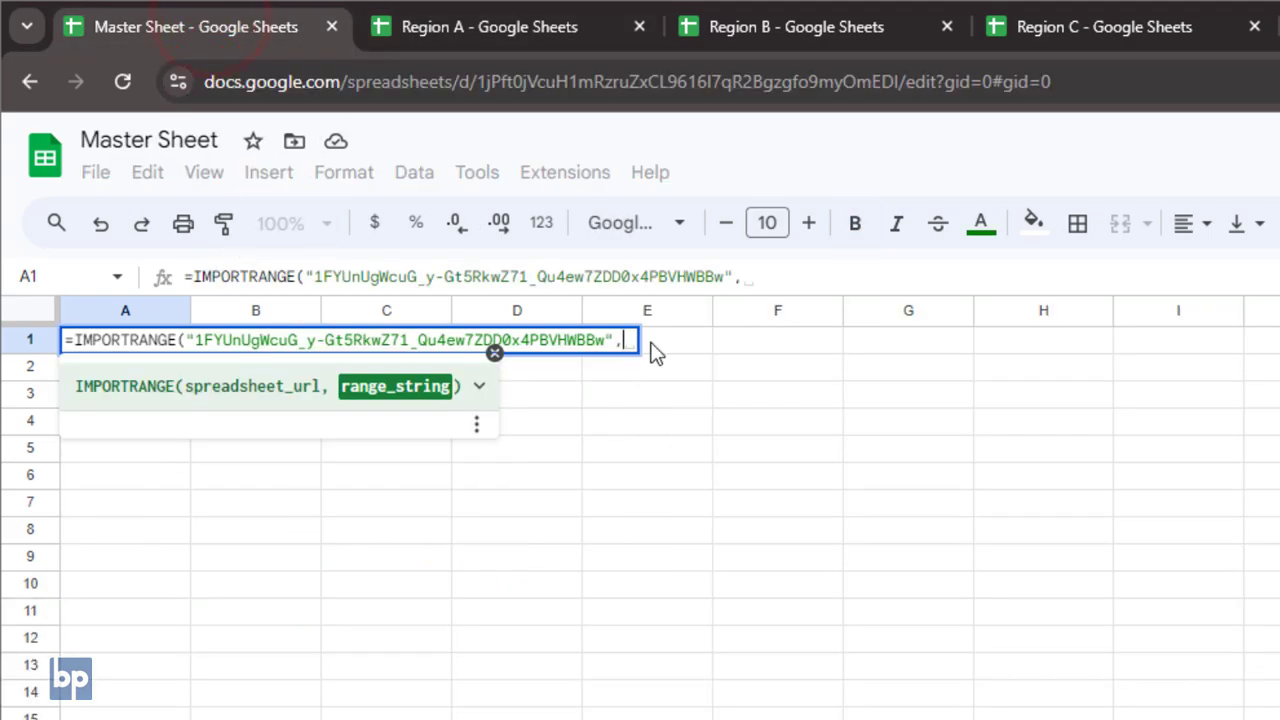
pyautogui.write('"Sheet1')
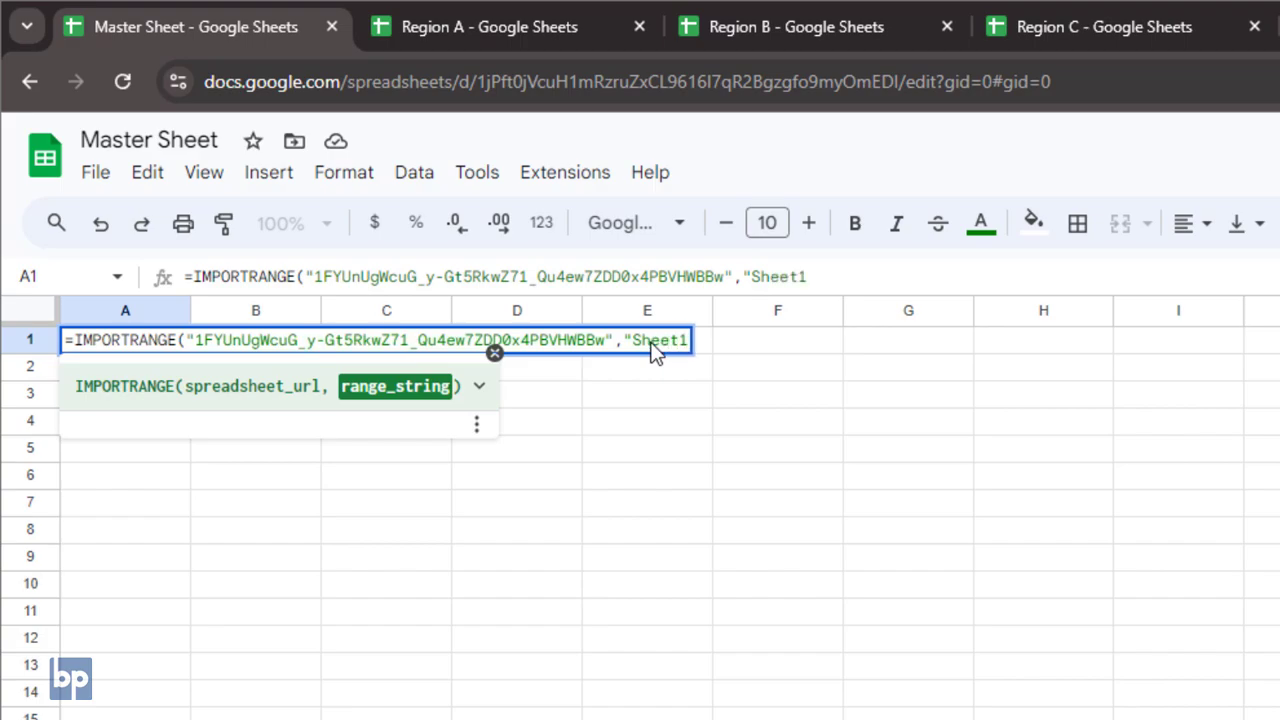
pyautogui.write('!A1')
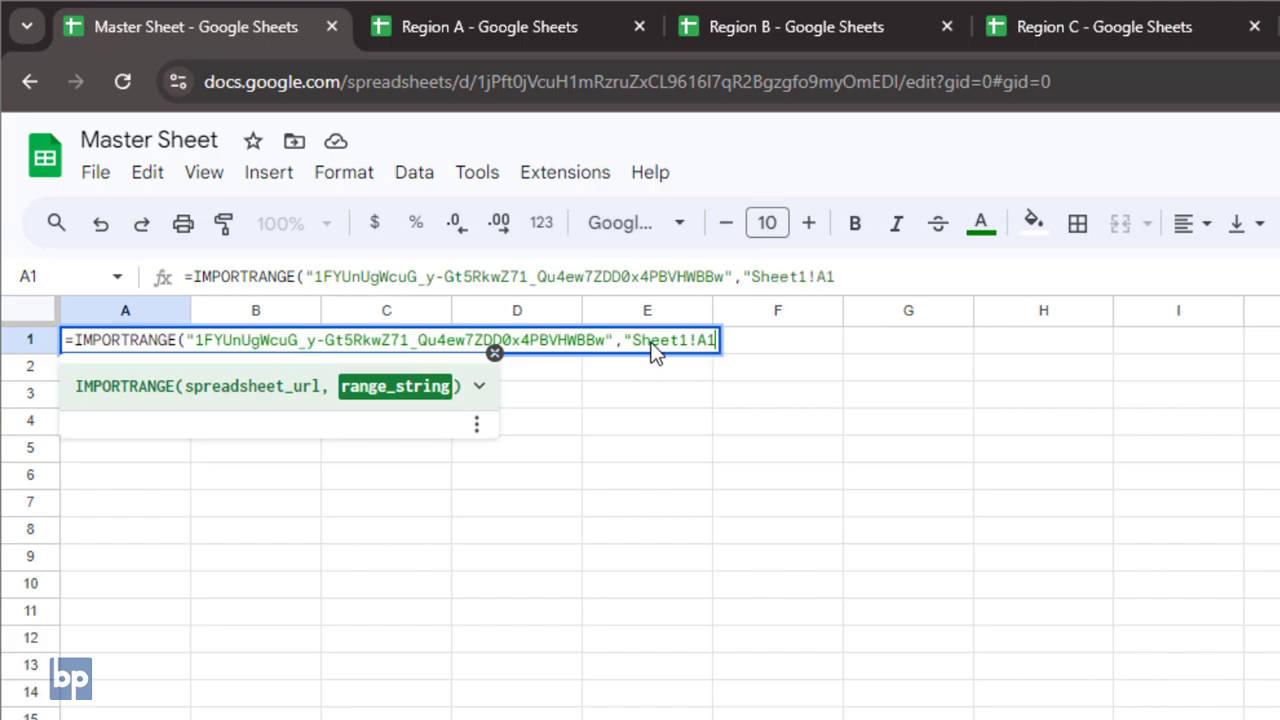
pyautogui.write(':D")')
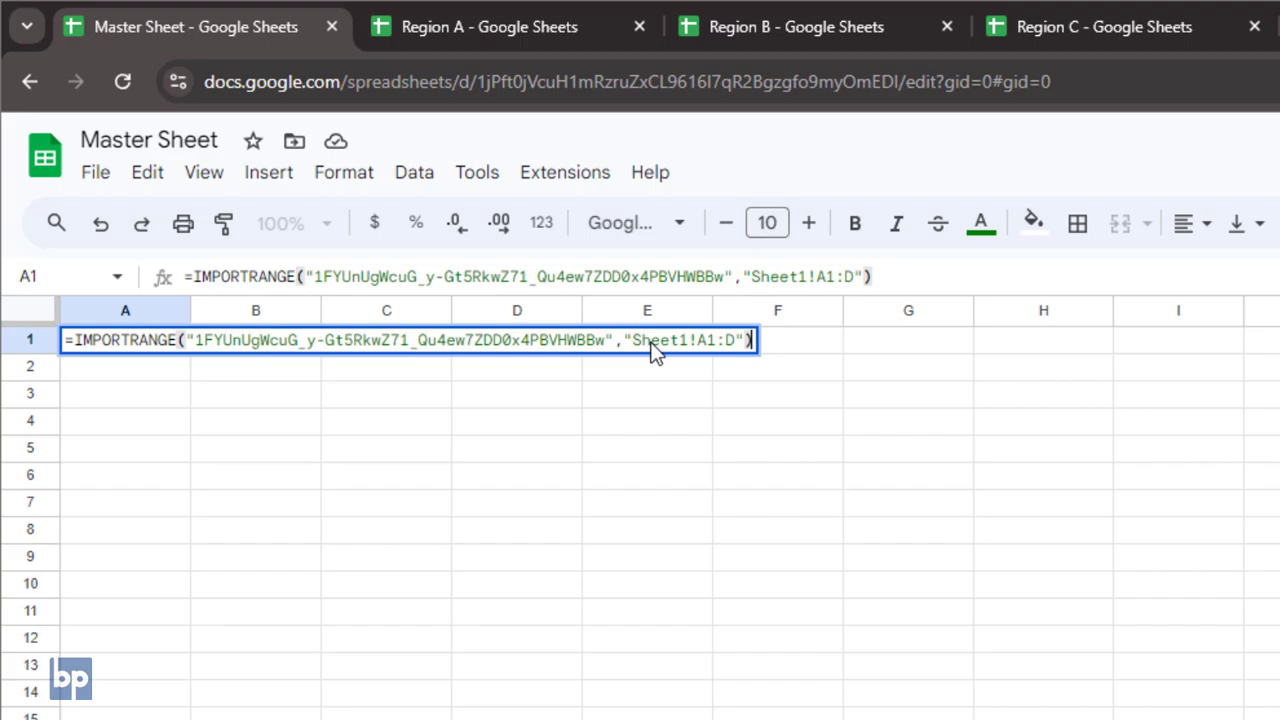
# - Commit the IMPORTRANGE formula and allow access to the Region A spreadsheet
pyautogui.press('Return')
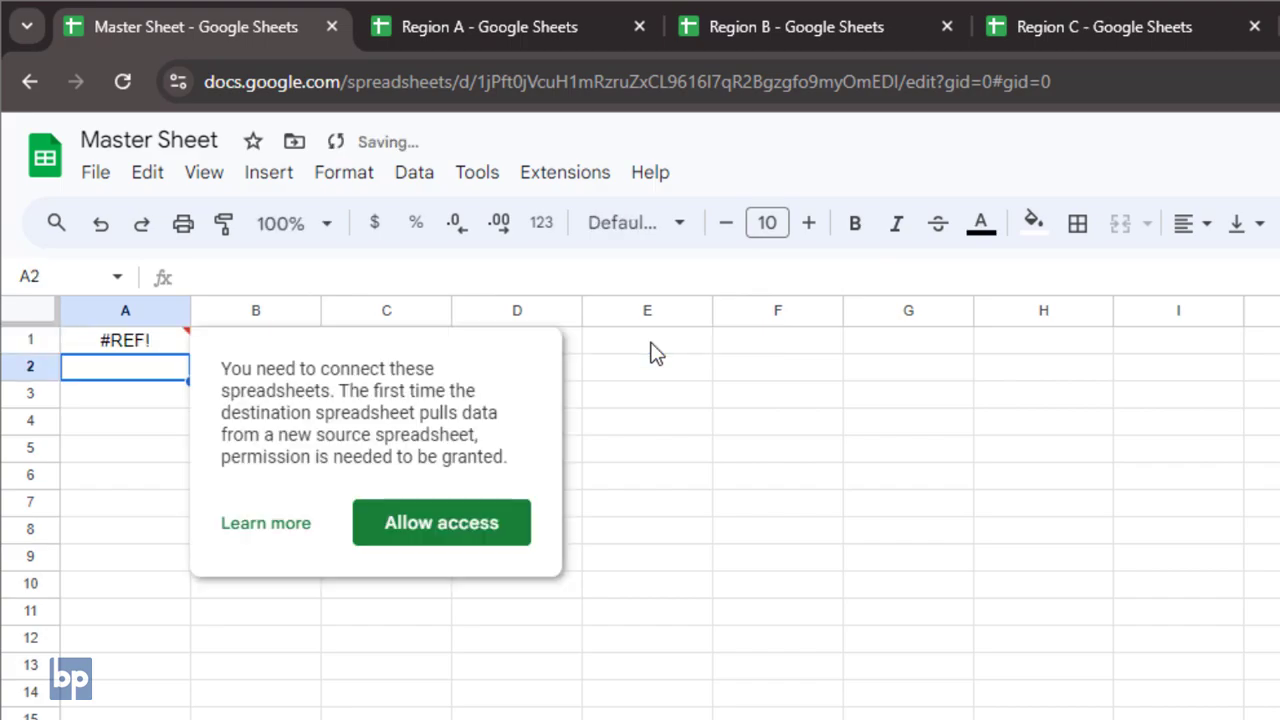
pyautogui.click(155, 345)
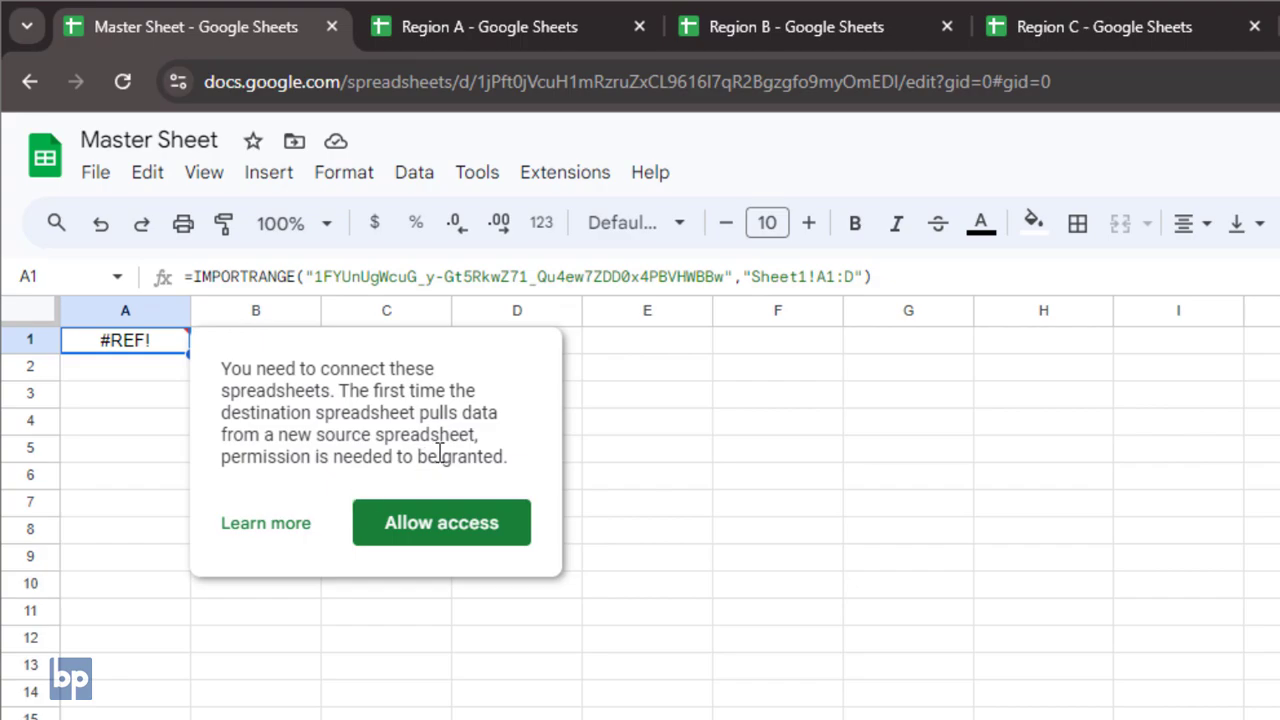
pyautogui.click(430, 532)
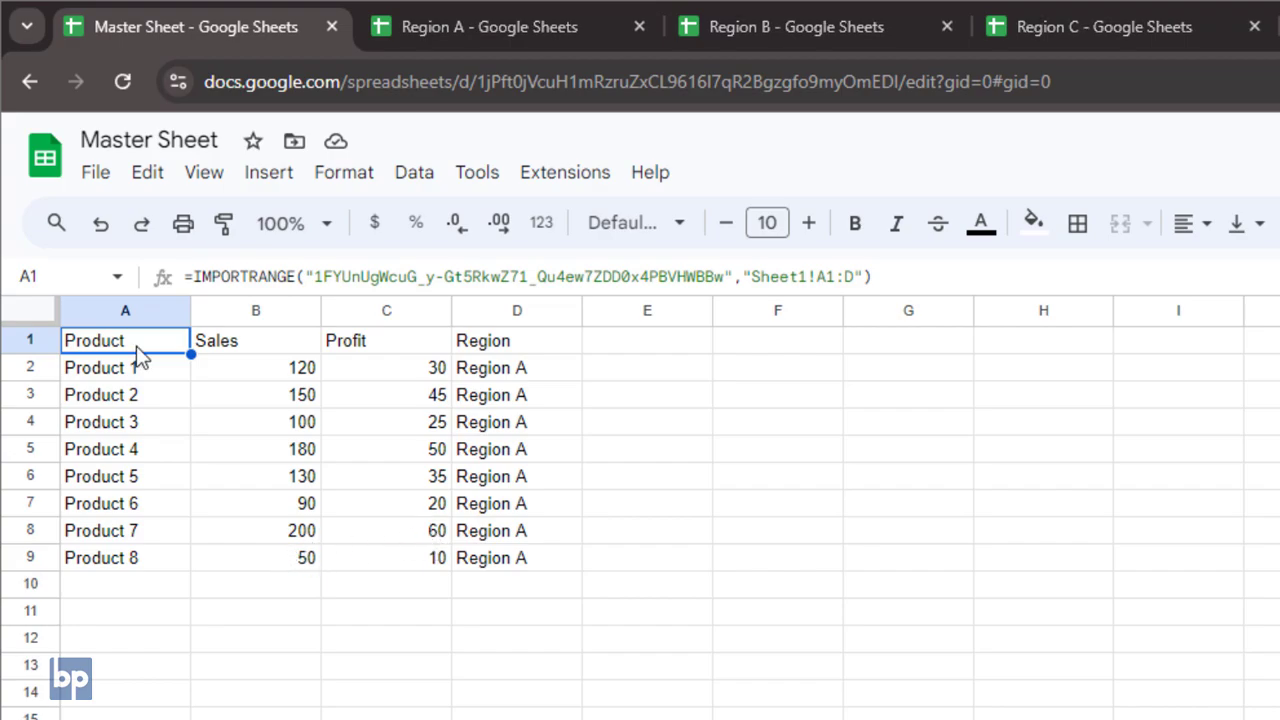
# - Label H1 'Range' and I1 'Sheet ID'
pyautogui.click(1083, 342)
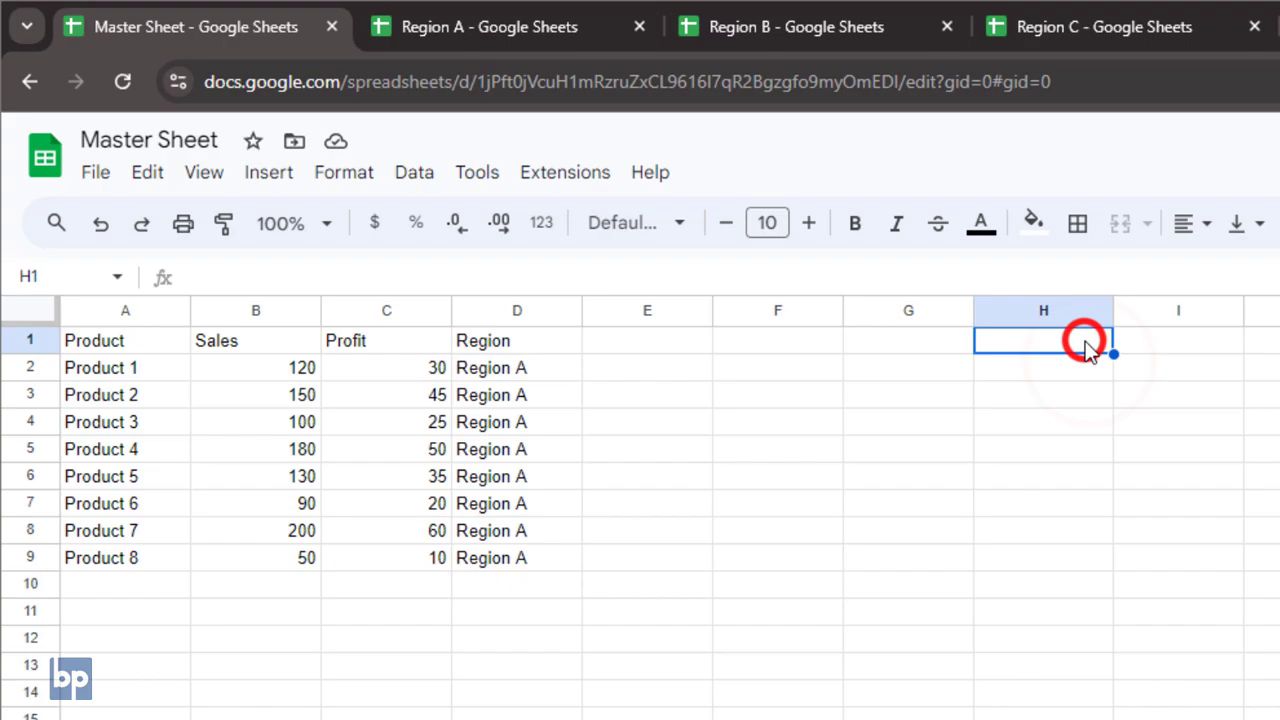
pyautogui.write('Range')
pyautogui.press('Tab')
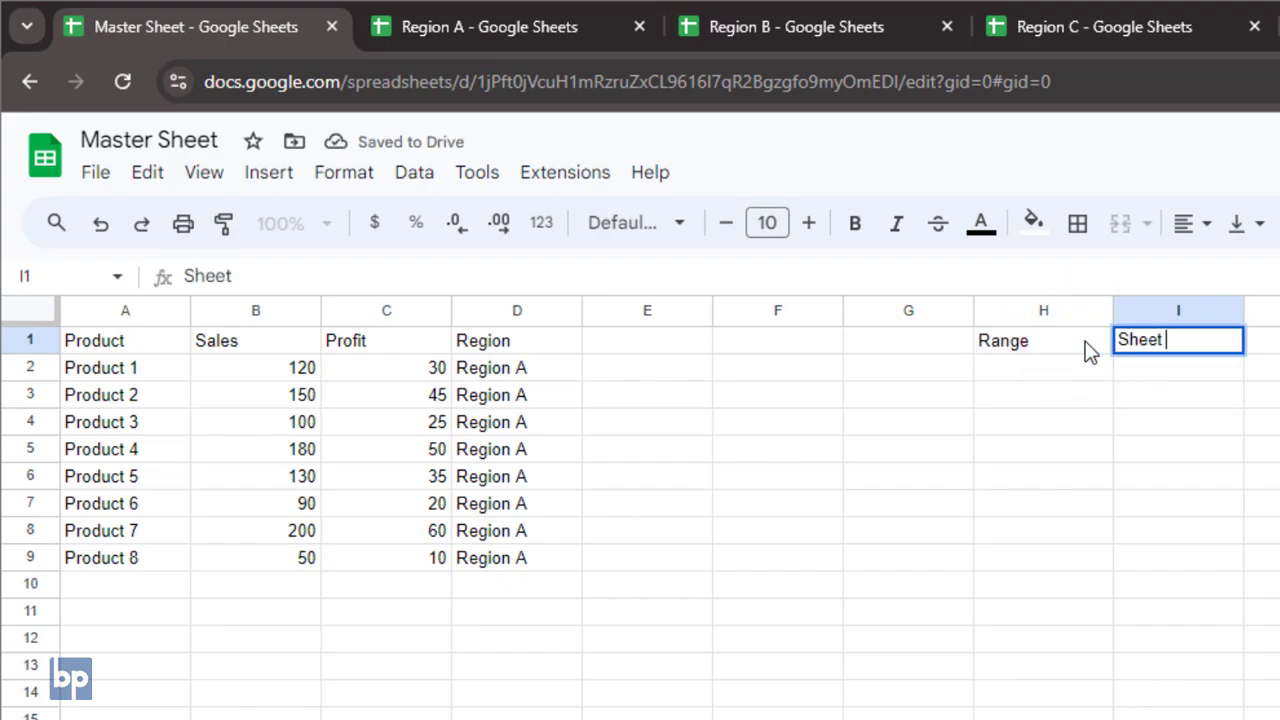
pyautogui.press('Return')
# - Put Sheet1!A1:D in H2, fill down to H4, and change H3 and H4 to Sheet1!A2:D
pyautogui.click(115, 338)
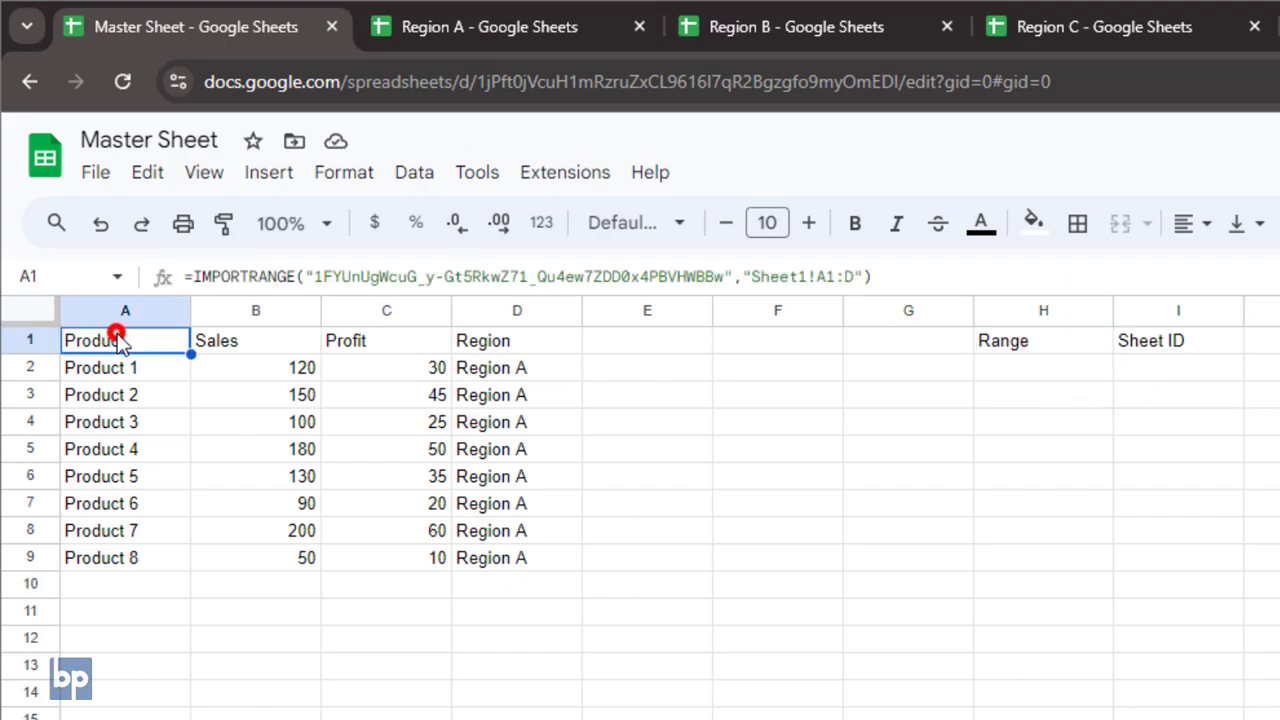
pyautogui.click(748, 277)
pyautogui.click(1066, 375)
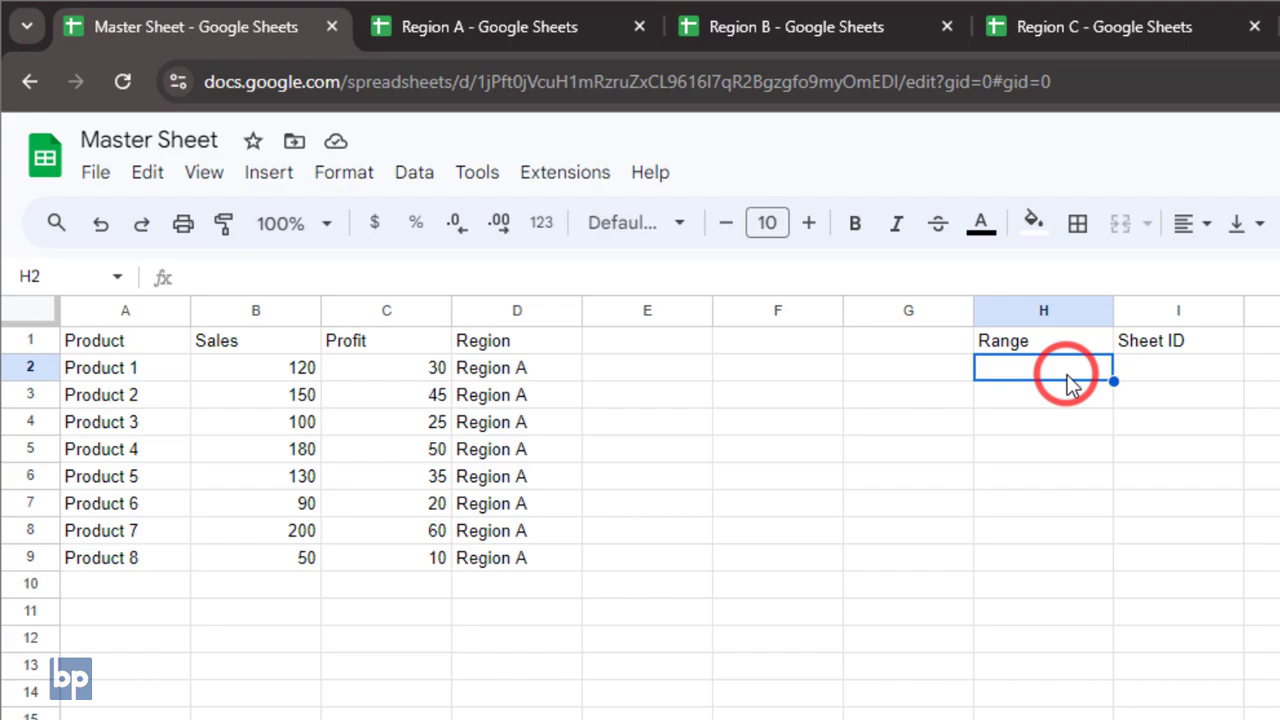
pyautogui.write('Sheet1!A1:D')
pyautogui.moveTo(1113, 381); pyautogui.dragTo(1118, 428)
pyautogui.click(1054, 405)
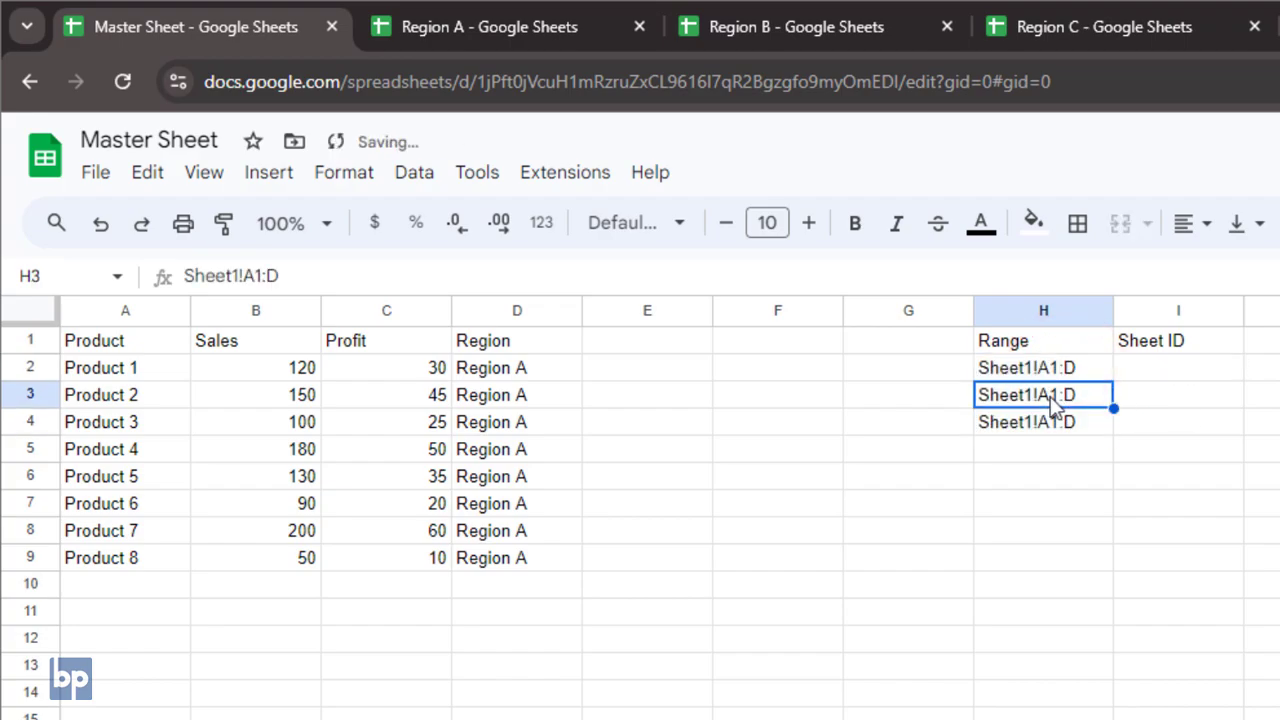
pyautogui.doubleClick(1058, 400)
pyautogui.doubleClick(1067, 425)
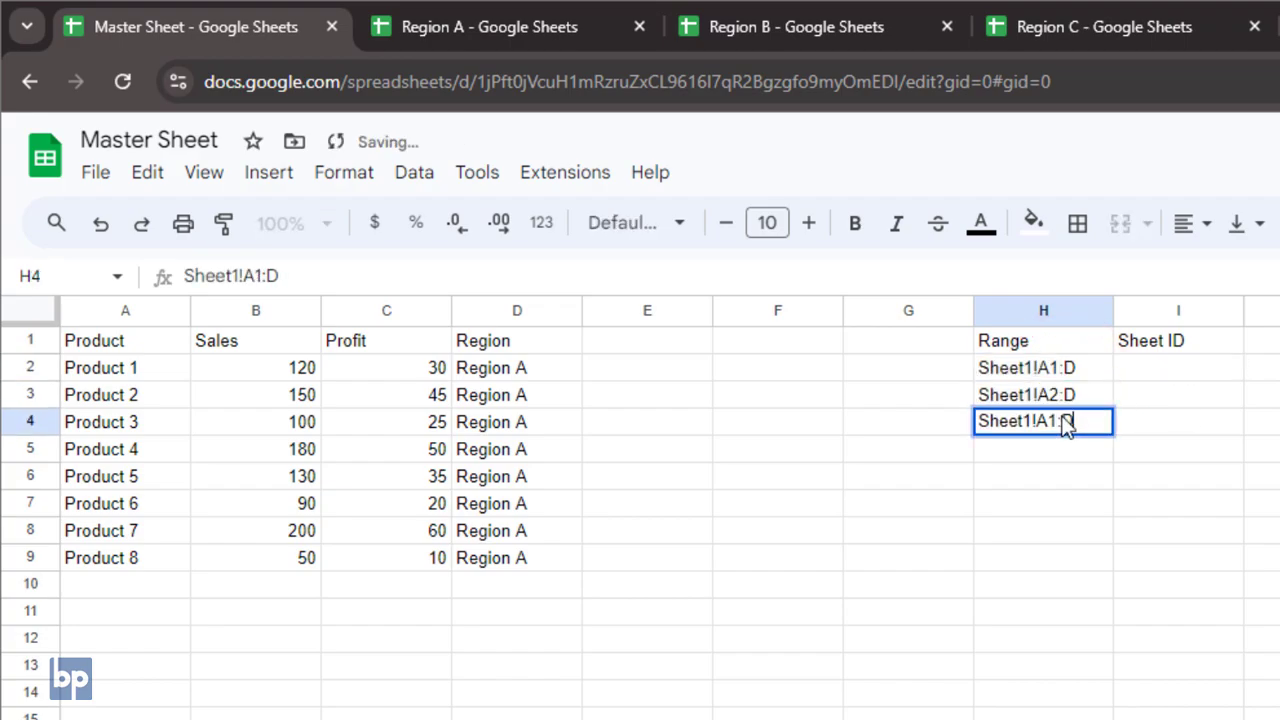
pyautogui.press('BackSpace')
pyautogui.write('2')
pyautogui.press('Return')
pyautogui.click(166, 342)
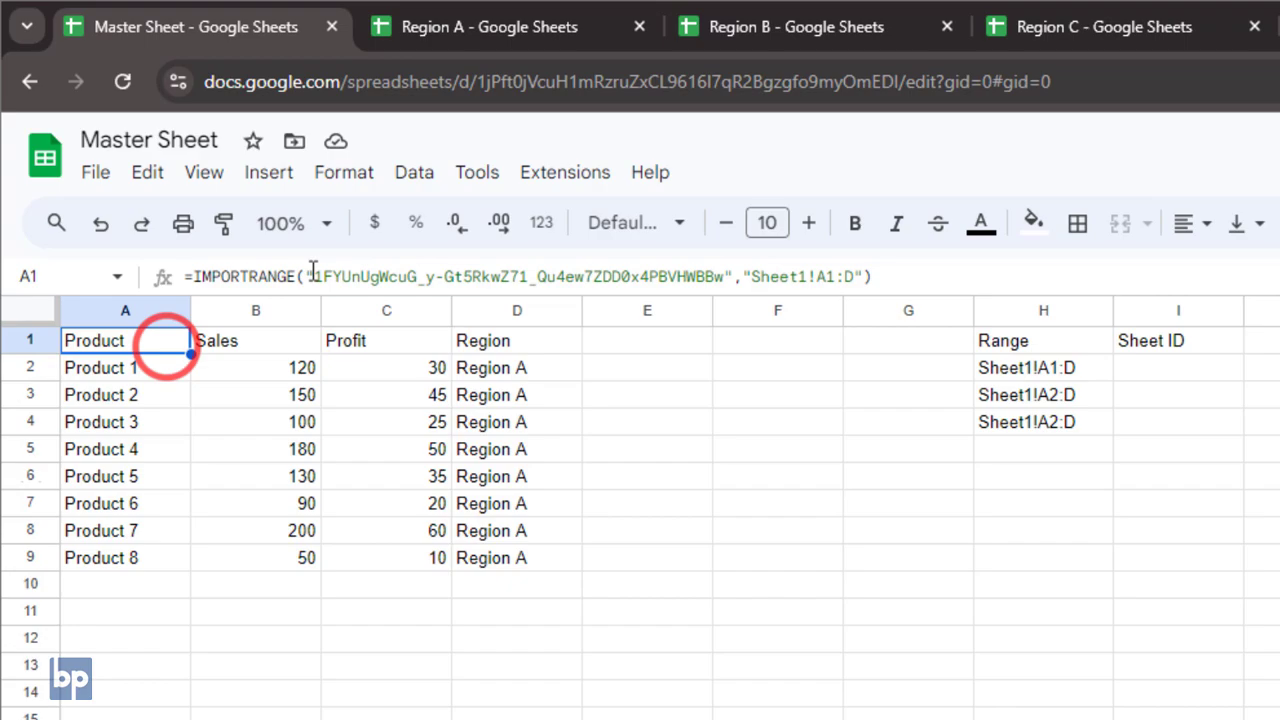
pyautogui.moveTo(314, 270); pyautogui.dragTo(727, 270)
# - Paste the copied Region A spreadsheet ID into cell I2 of the Master Sheet
pyautogui.hotkey('ctrl', 'c')
pyautogui.click(1198, 370)
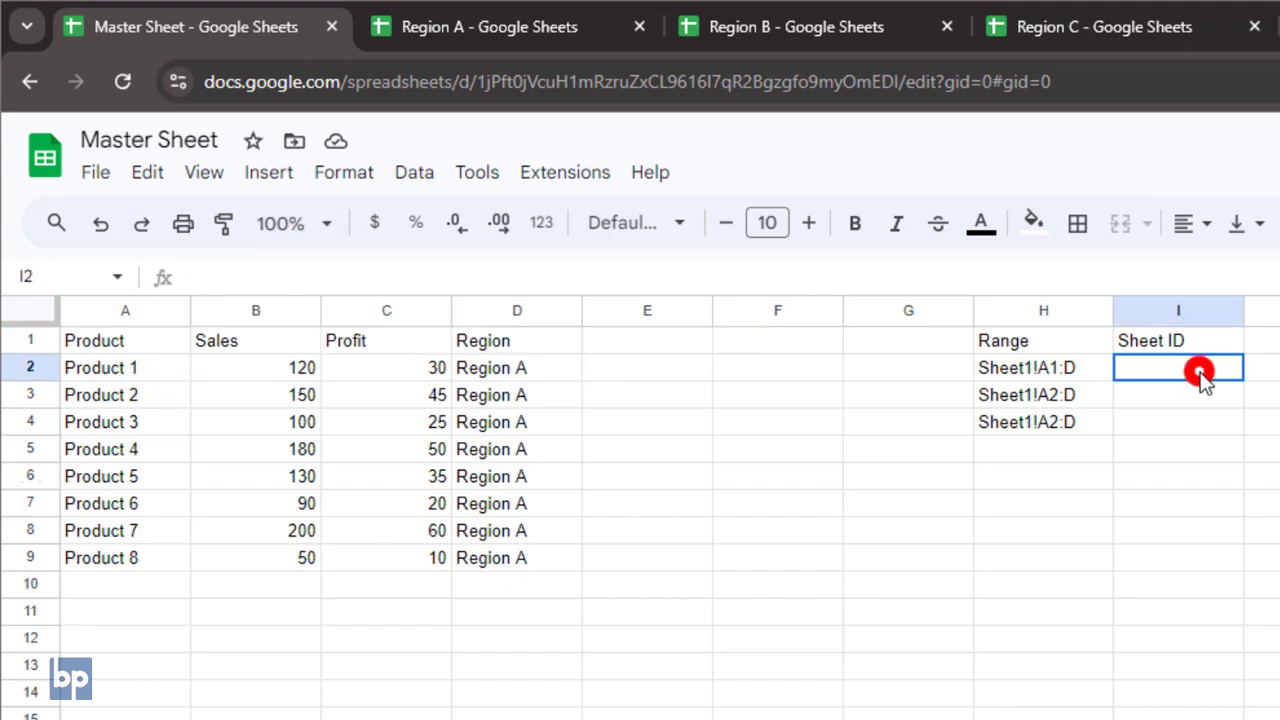
pyautogui.hotkey('ctrl', 'v')
pyautogui.press('Return')
# - Copy Region B's spreadsheet ID from its address bar and paste it into I3
pyautogui.click(760, 27)
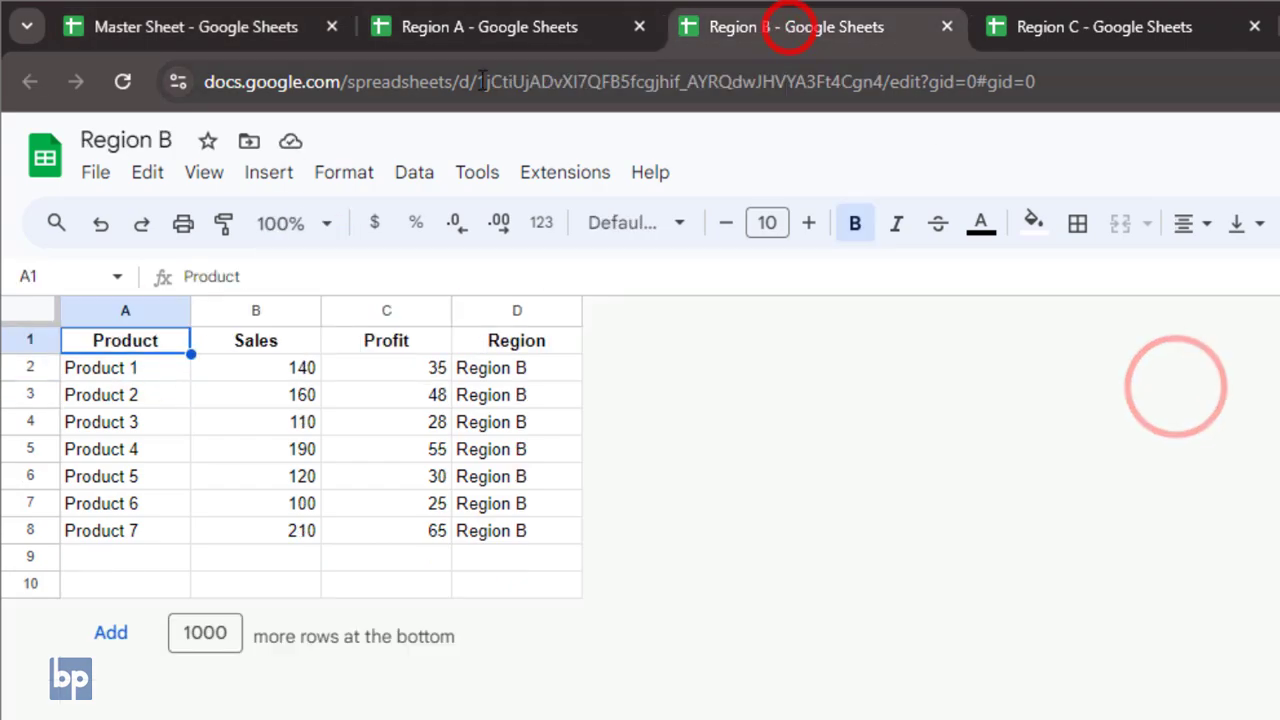
pyautogui.moveTo(683, 82); pyautogui.dragTo(882, 82)
pyautogui.hotkey('ctrl', 'c')
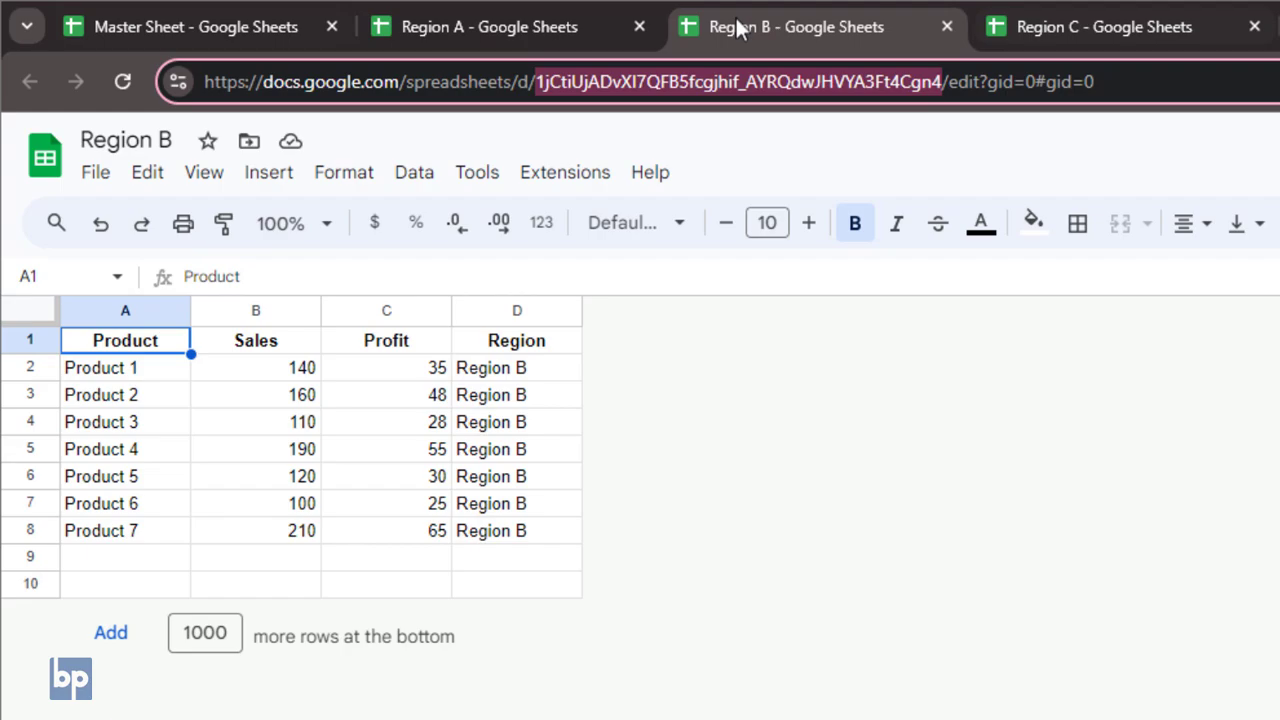
pyautogui.click(167, 36)
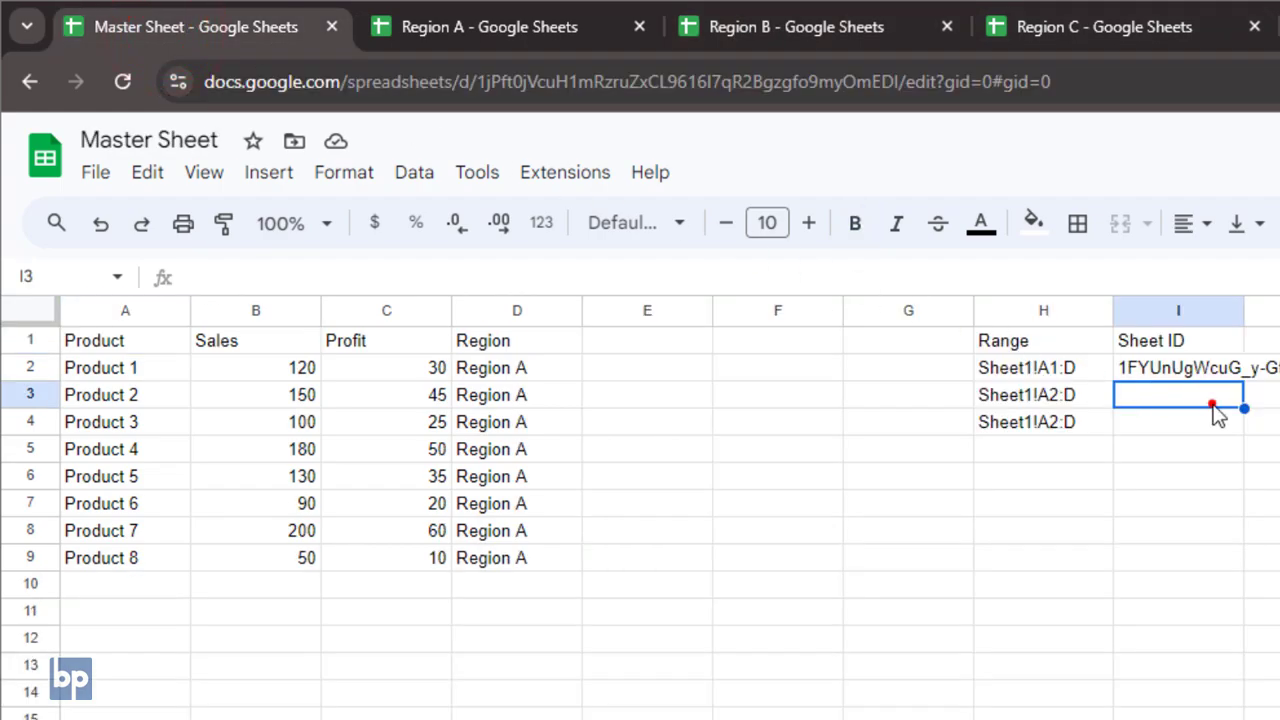
pyautogui.hotkey('ctrl', 'v')
pyautogui.press('Return')
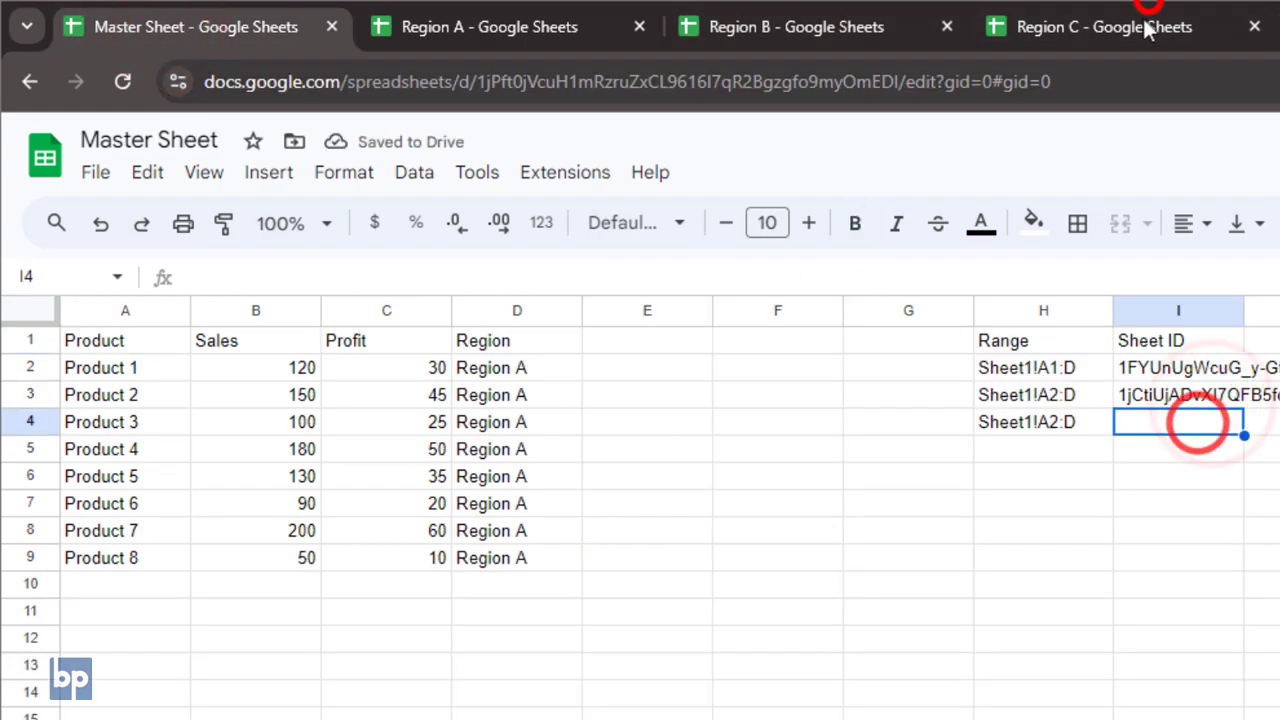
# - Take Region C's spreadsheet ID from its address bar and paste it into I4
pyautogui.click(1143, 27)
pyautogui.moveTo(478, 82); pyautogui.dragTo(912, 95)
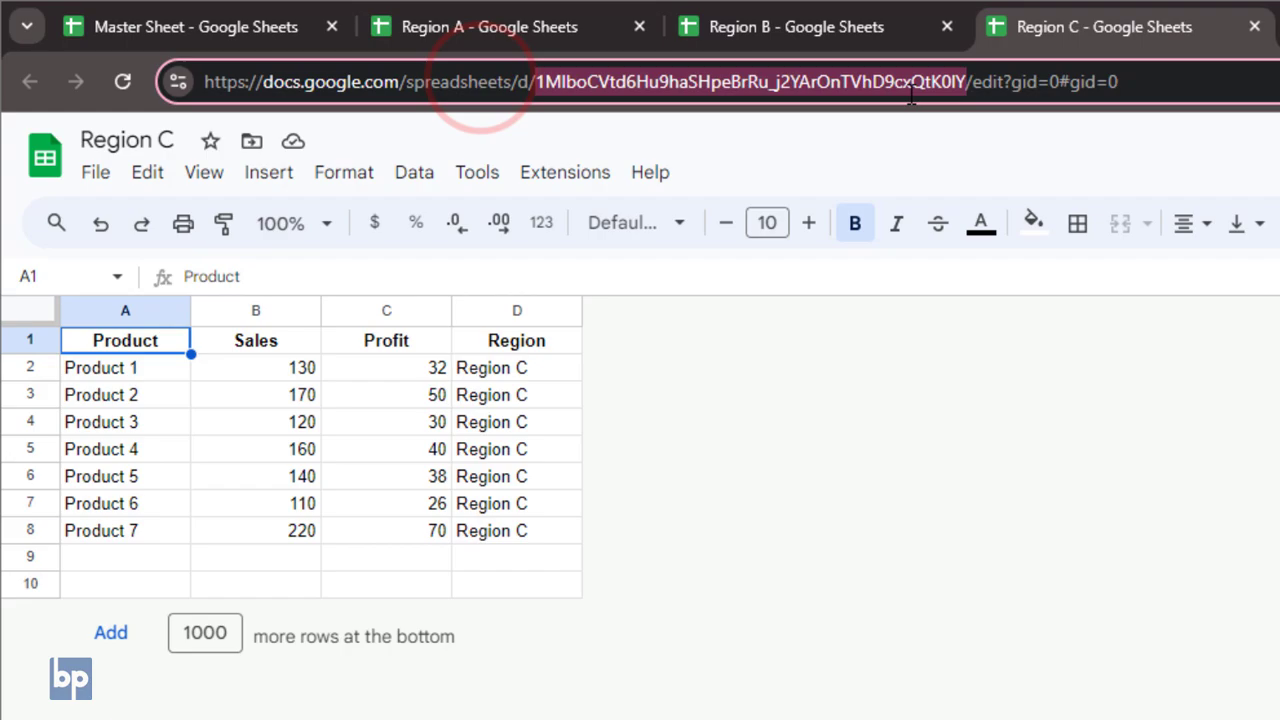
pyautogui.click(186, 30)
pyautogui.hotkey('ctrl', 'v')
pyautogui.click(137, 340)
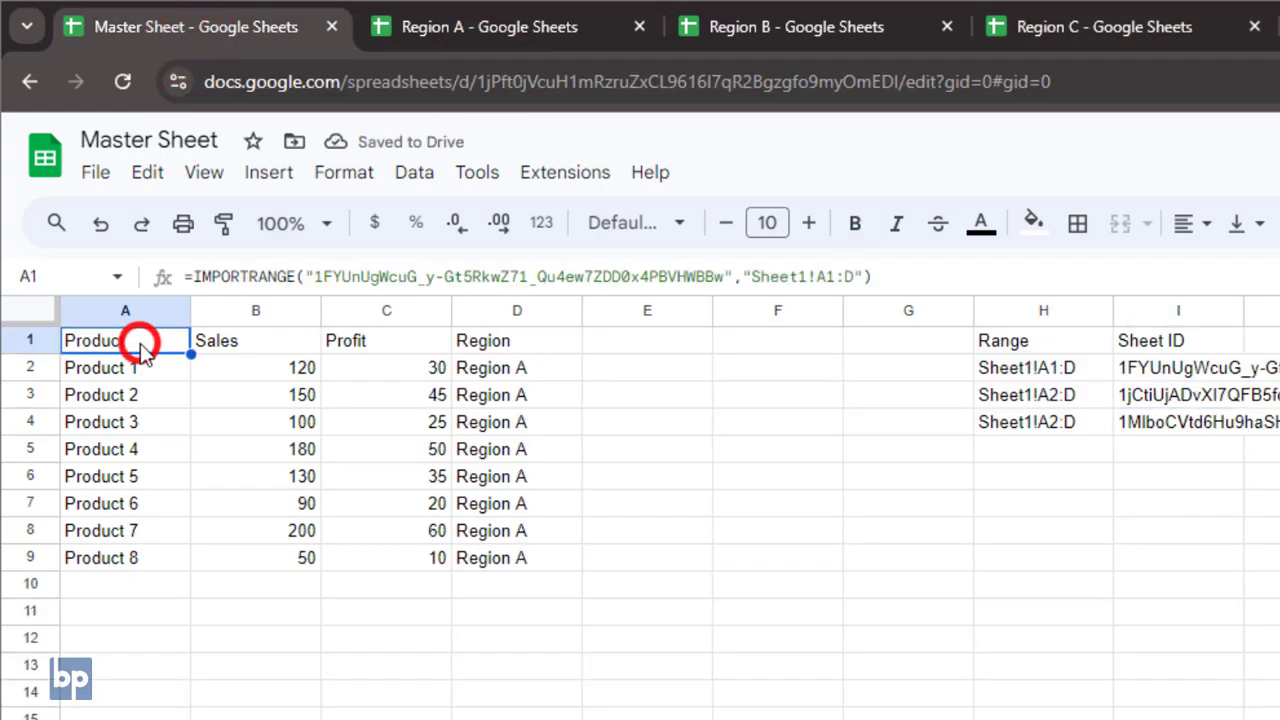
# - Replace A1's hard-coded ID and range with cell references: =IMPORTRANGE(I2,H2)
pyautogui.click(728, 276)
pyautogui.moveTo(733, 277); pyautogui.dragTo(306, 282)
pyautogui.press('BackSpace')
pyautogui.click(1145, 368)
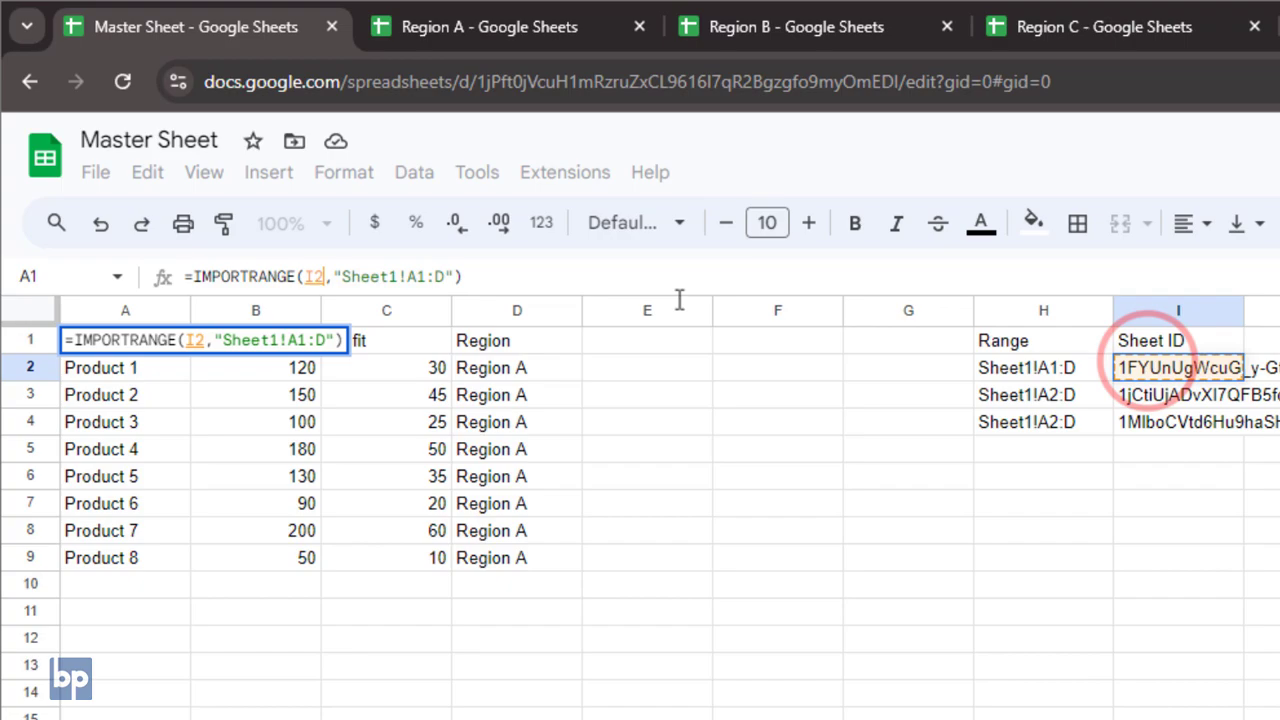
pyautogui.moveTo(453, 270); pyautogui.dragTo(337, 276)
pyautogui.press('BackSpace')
pyautogui.click(1043, 368)
pyautogui.press('Return')
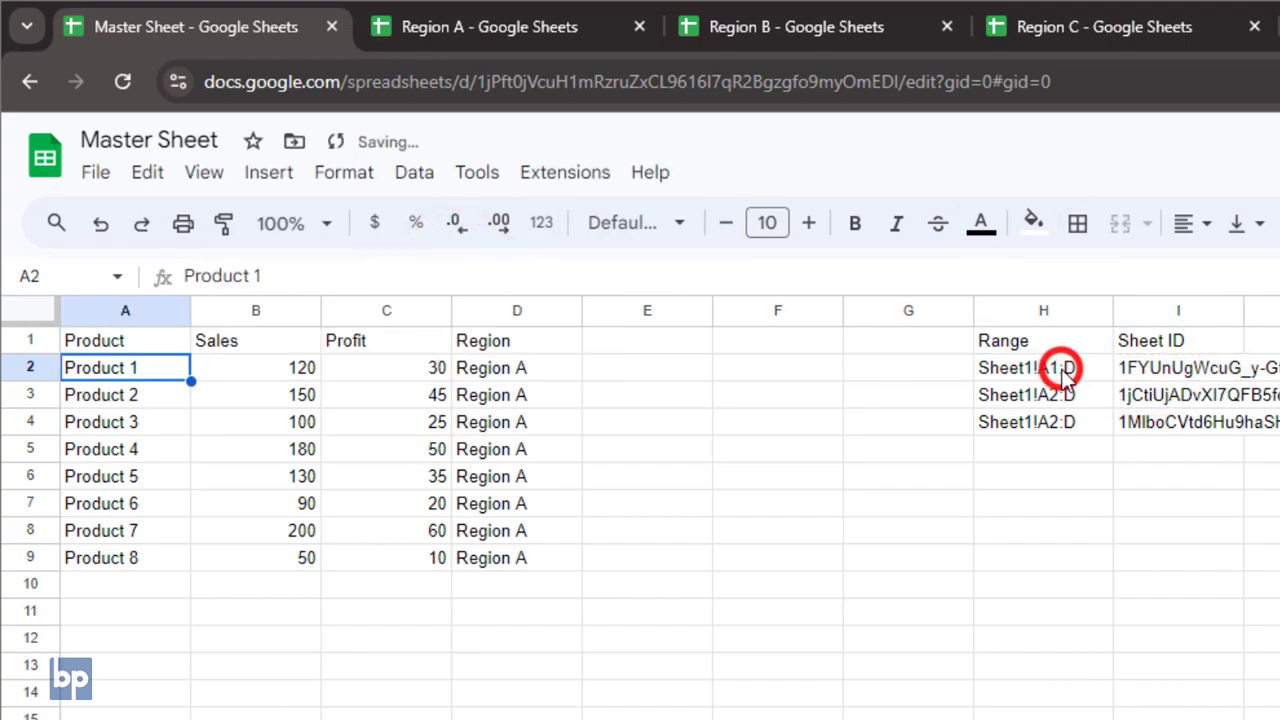
# - Point A1's import at I3 and allow access to the Region B spreadsheet
pyautogui.click(173, 343)
pyautogui.click(320, 276)
pyautogui.moveTo(313, 276); pyautogui.dragTo(322, 276)
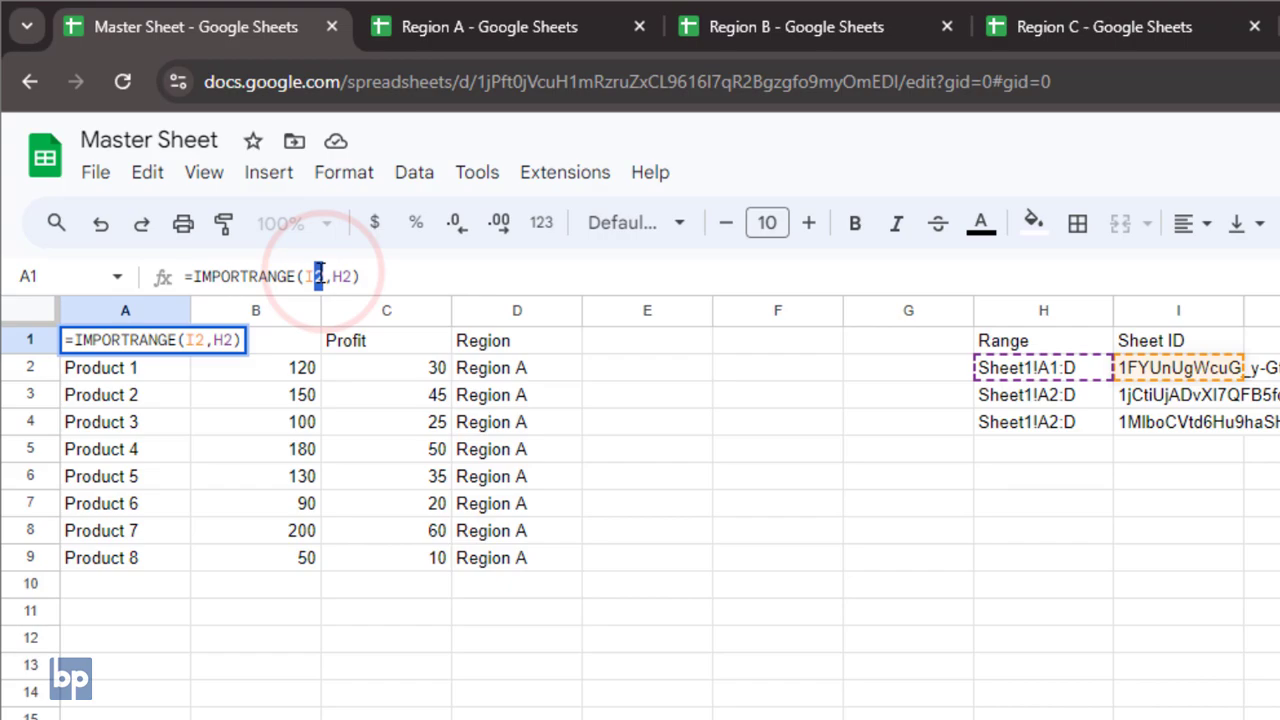
pyautogui.press('BackSpace')
pyautogui.press('BackSpace')
pyautogui.press('Return')
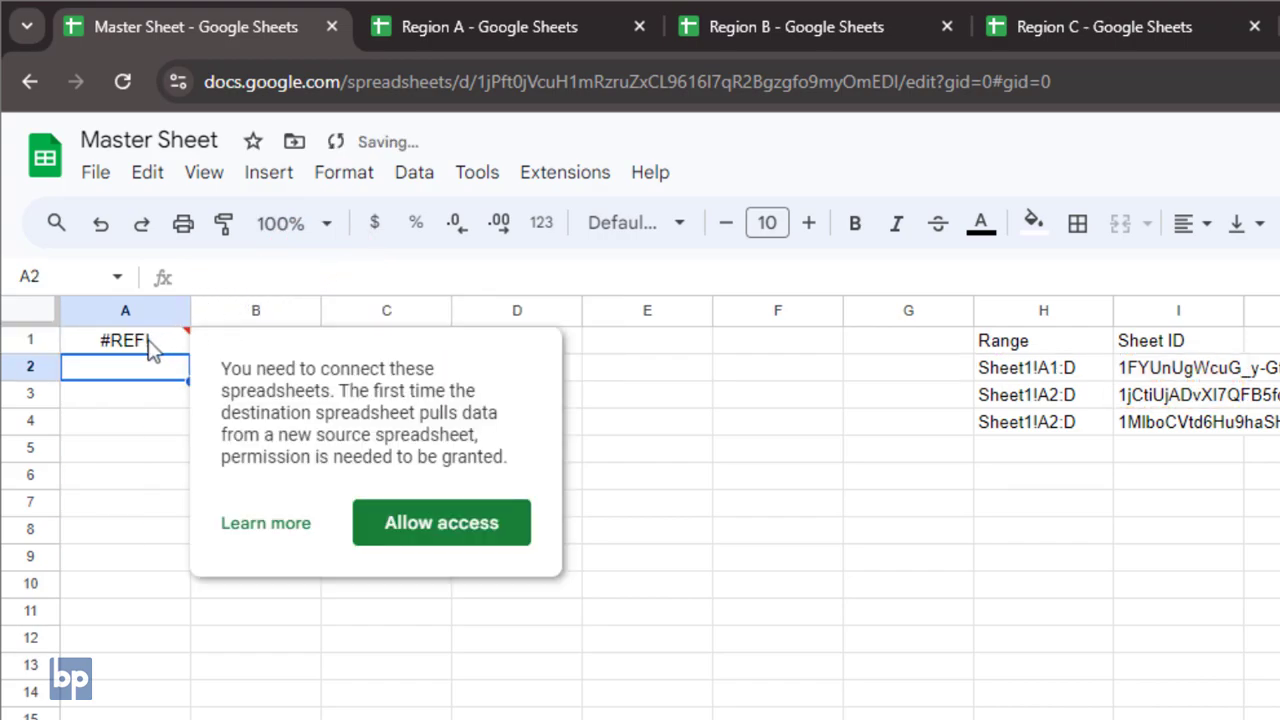
pyautogui.click(140, 345)
pyautogui.click(443, 541)
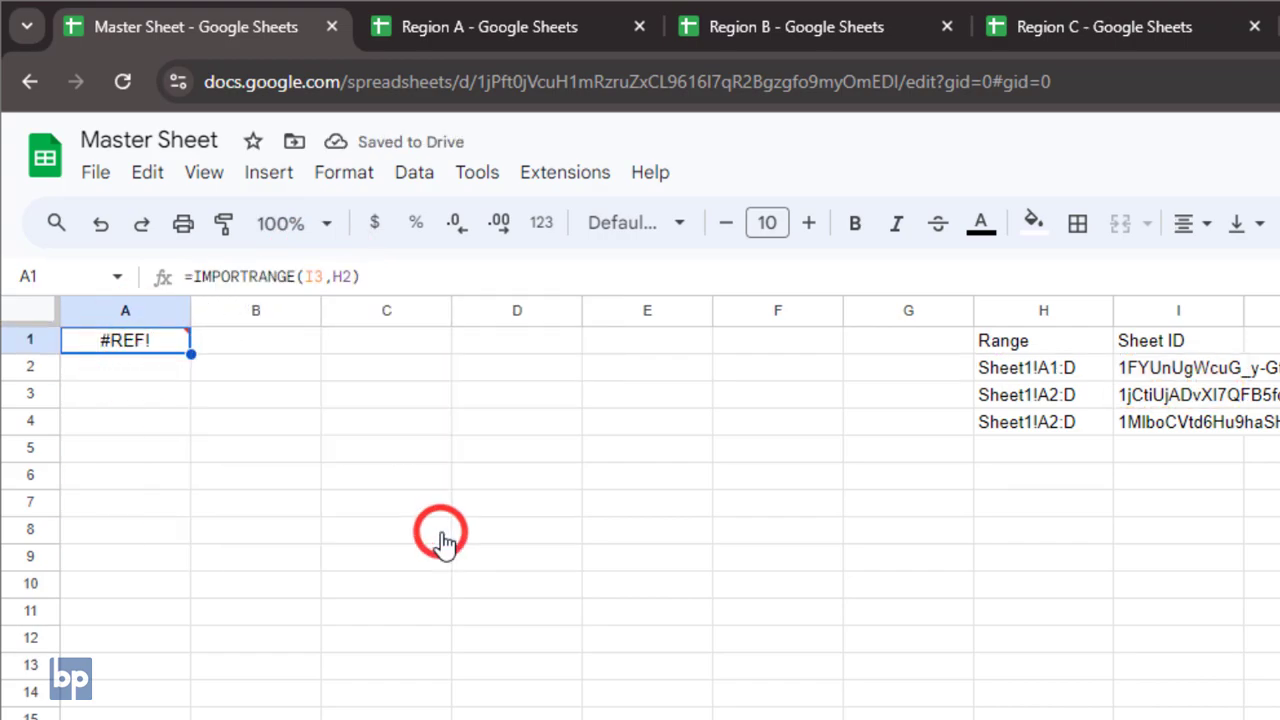
# - Change A1's ID reference to I4 and allow access to the Region C spreadsheet
pyautogui.doubleClick(318, 276)
pyautogui.write('I4')
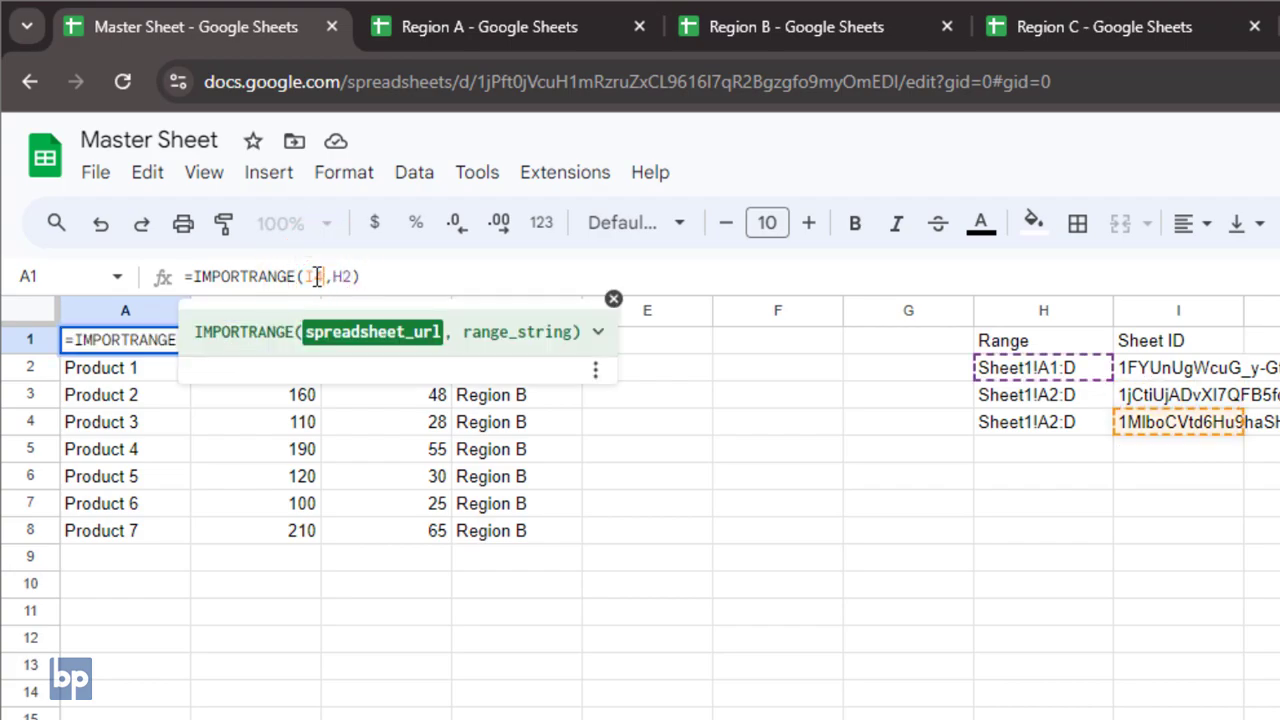
pyautogui.press('Return')
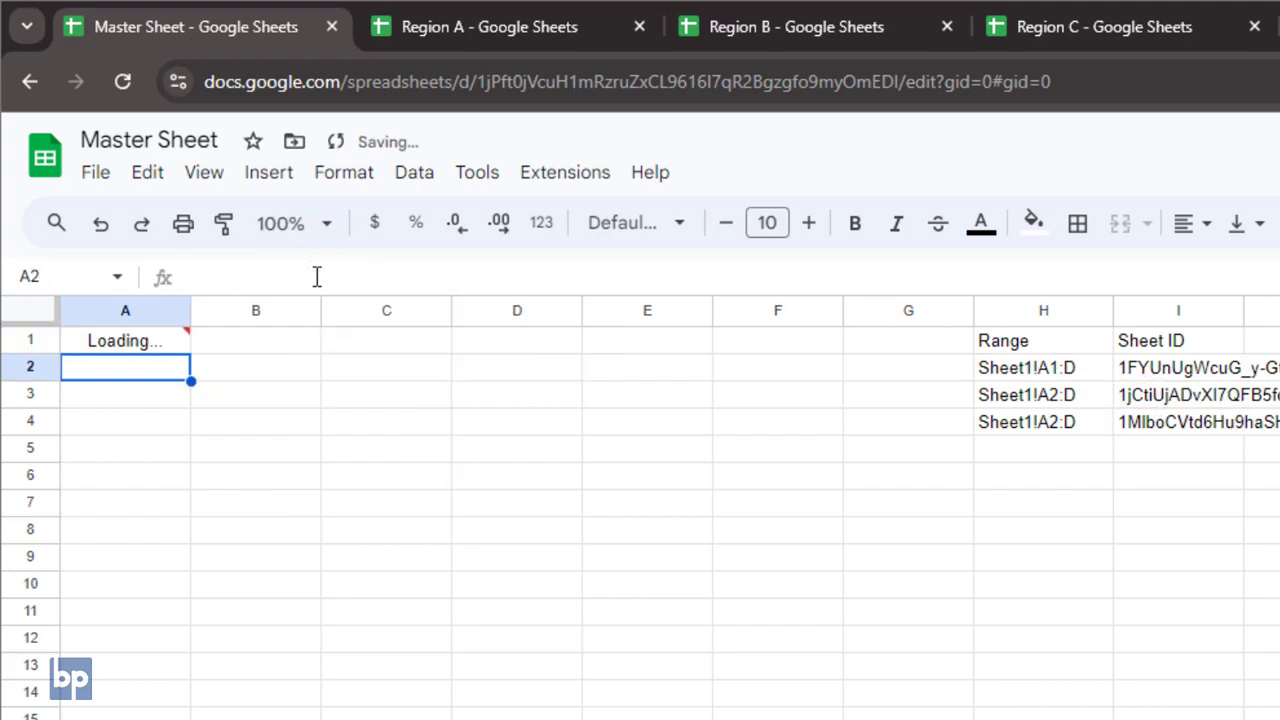
pyautogui.click(165, 344)
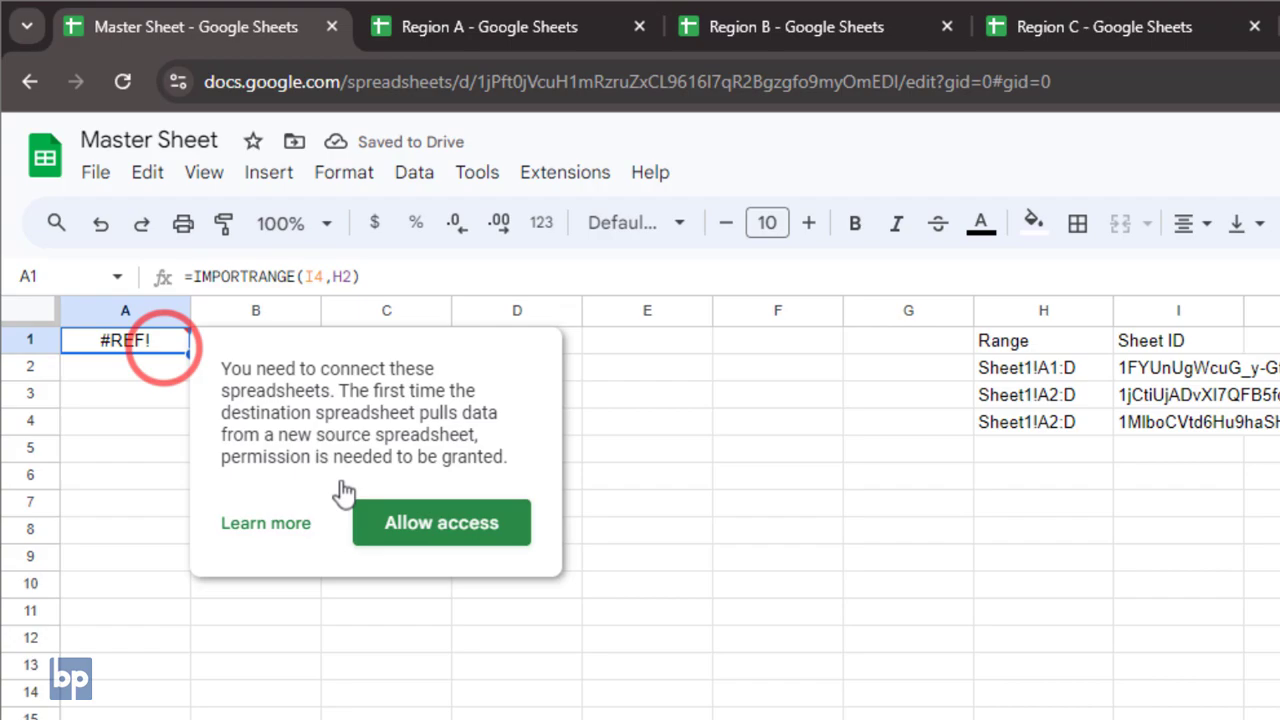
pyautogui.click(455, 519)
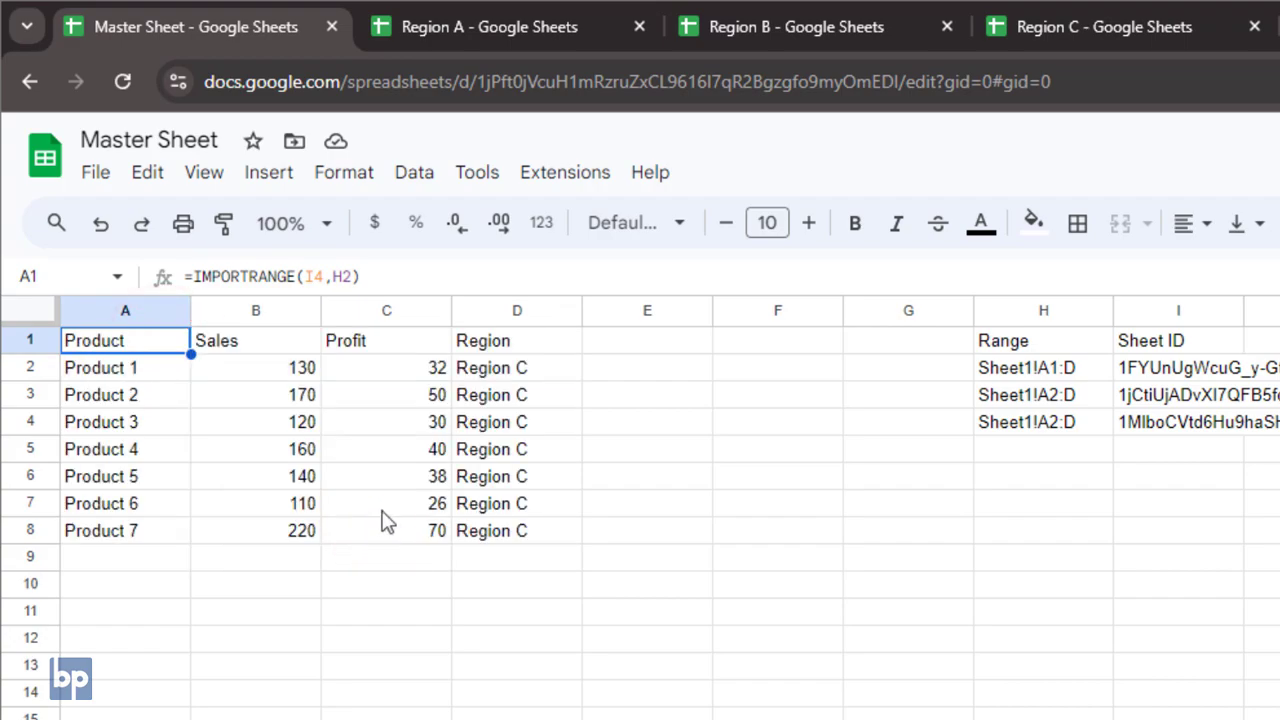
# - Set A1's import back to I2 and open a { array literal around it
pyautogui.click(321, 278)
pyautogui.press('BackSpace')
pyautogui.write('2')
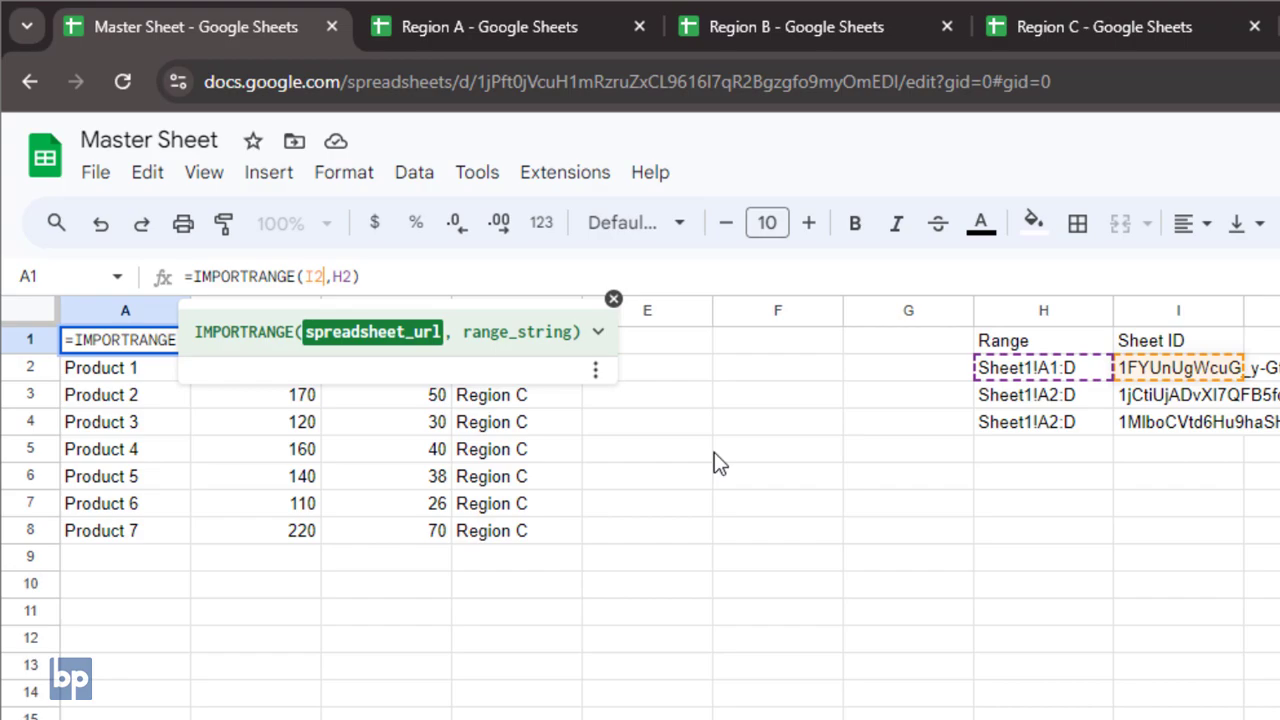
pyautogui.press('Home')
pyautogui.press('Right')
pyautogui.write('{')
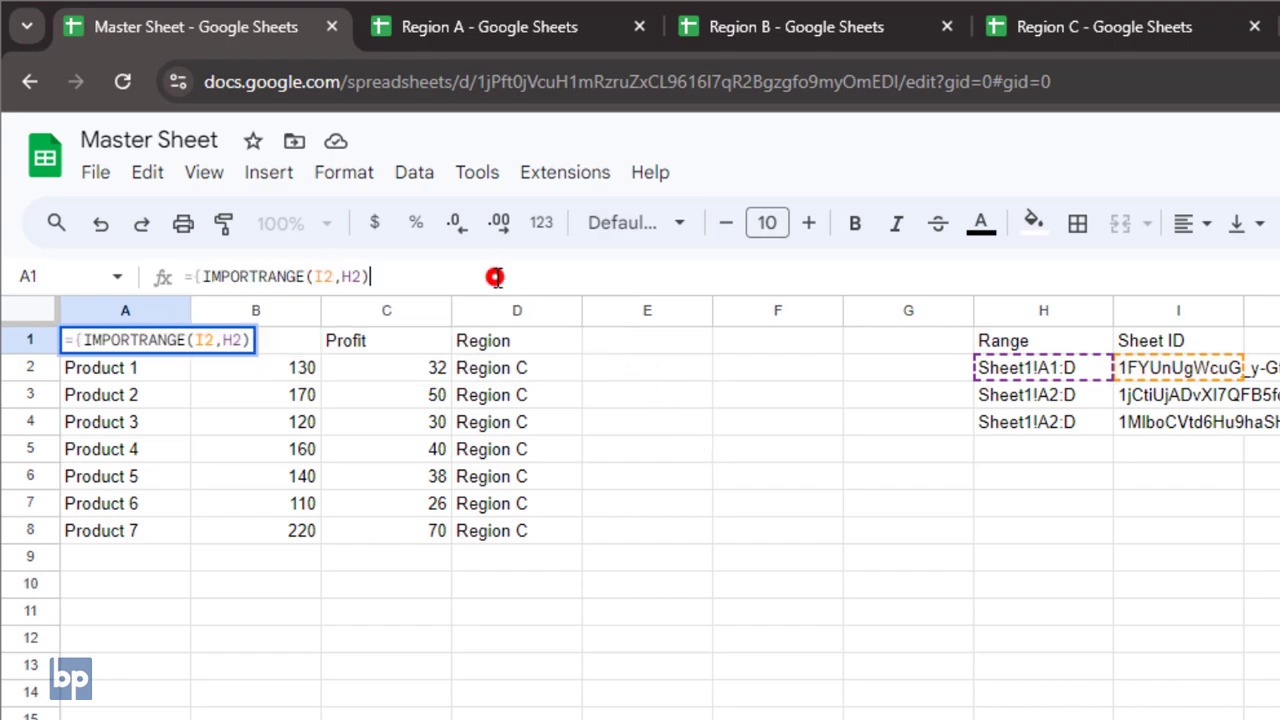
# - Append a second stacked import, IMPORTRANGE(I3,H3), after a semicolon
pyautogui.click(429, 270)
pyautogui.write(';')
pyautogui.write('IMPORTRANGE(I2,H2)')
pyautogui.click(507, 276)
pyautogui.press('BackSpace')
pyautogui.write('3')
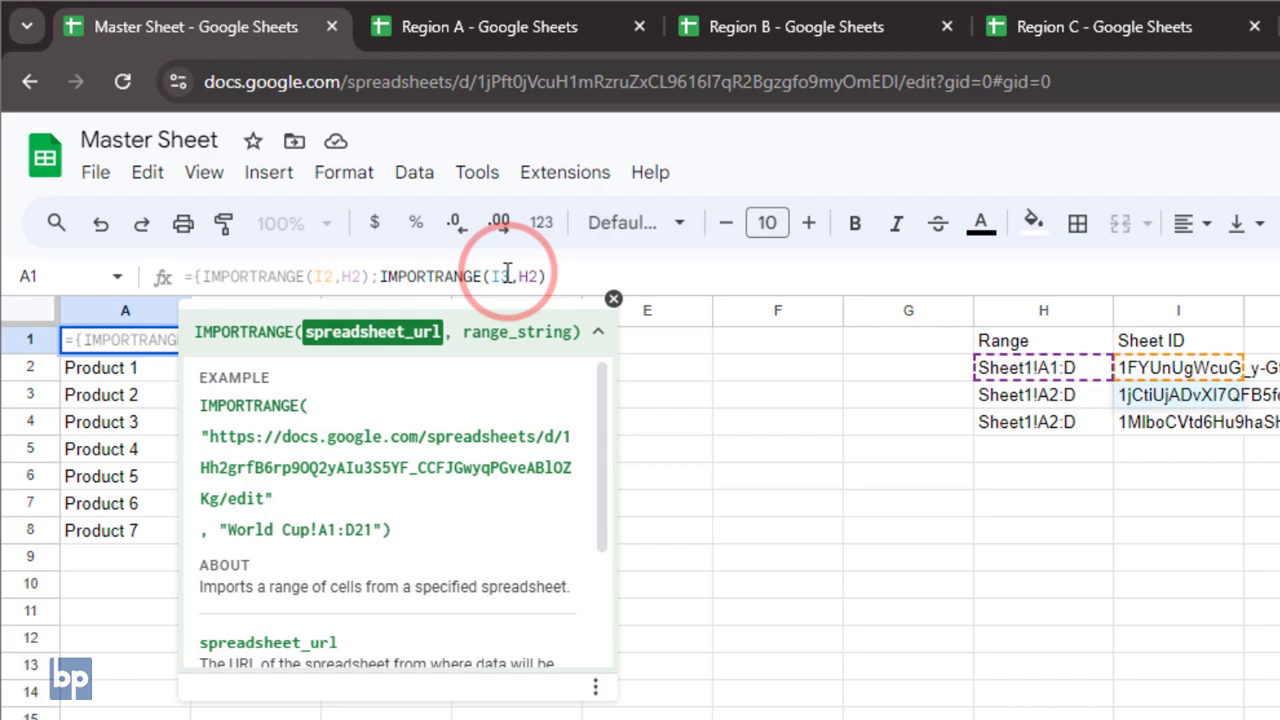
pyautogui.click(536, 276)
pyautogui.press('BackSpace')
pyautogui.write('3')
# - Append a third import, IMPORTRANGE(I4,H4), and commit the stacked formula
pyautogui.click(606, 274)
pyautogui.write(';')
pyautogui.write('IMPORTRANGE(I2,H2)')
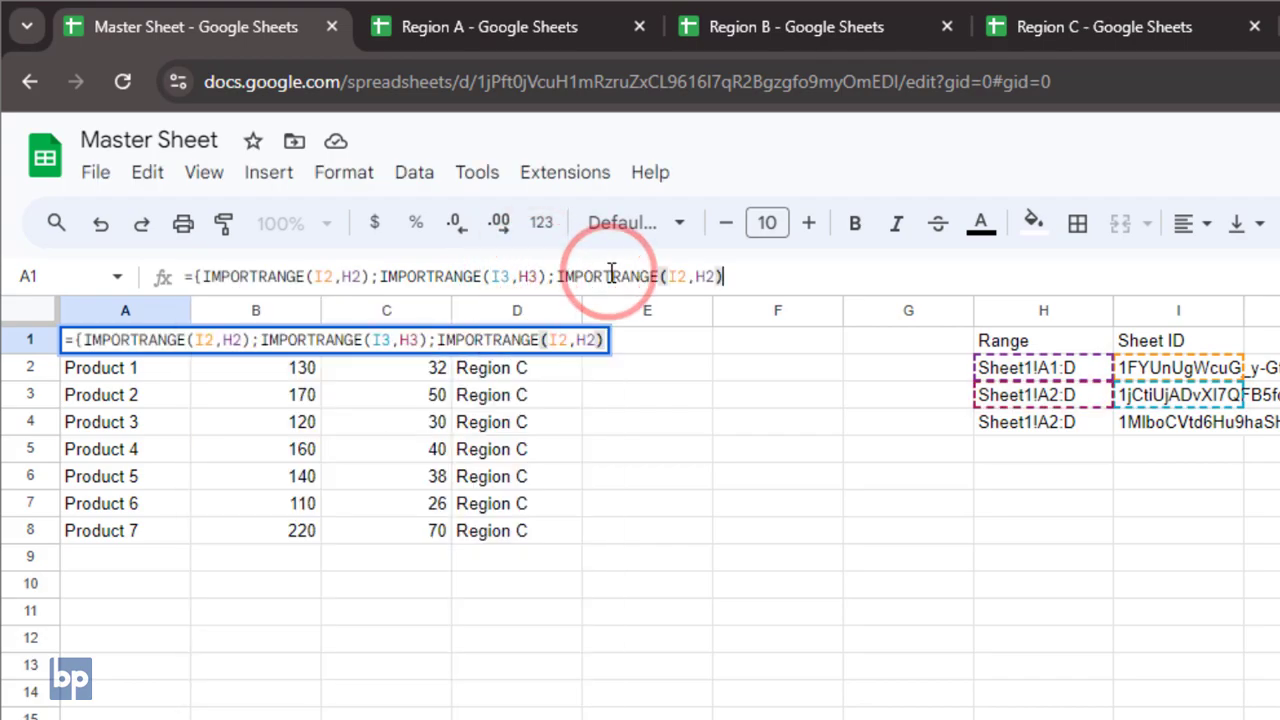
pyautogui.click(686, 276)
pyautogui.press('BackSpace')
pyautogui.write('4')
pyautogui.doubleClick(711, 274)
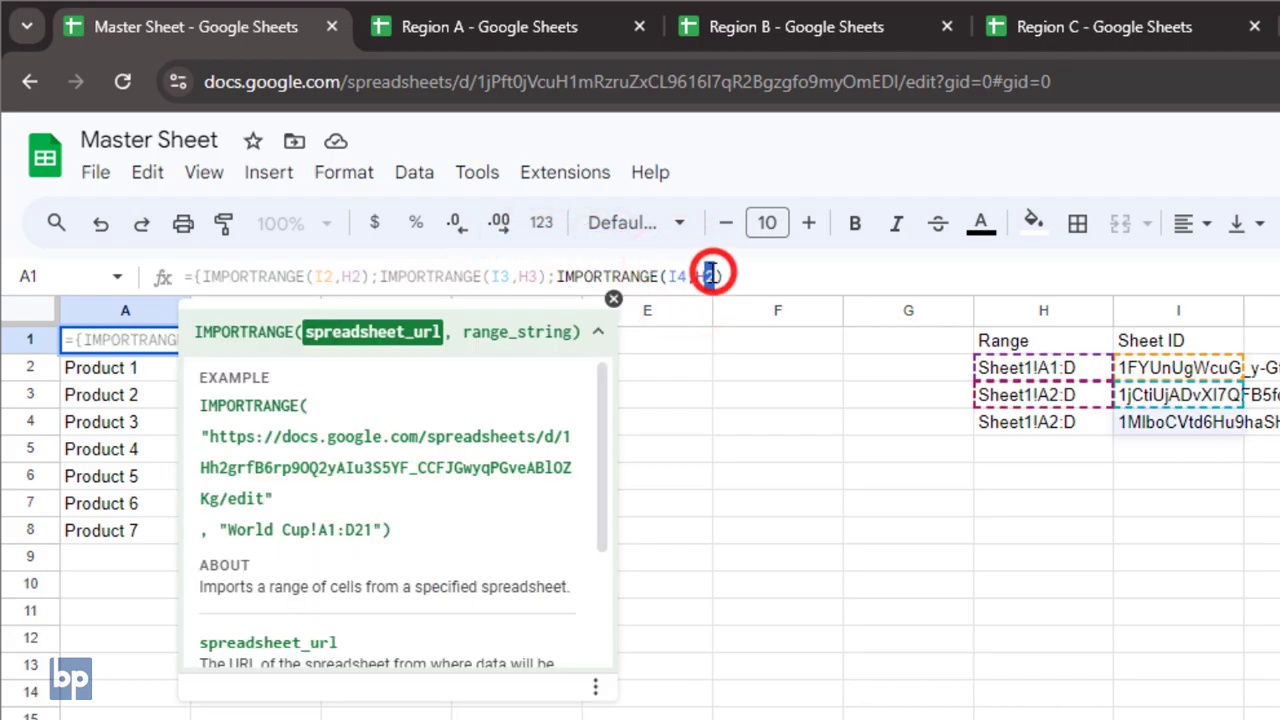
pyautogui.write('H4')
pyautogui.click(731, 274)
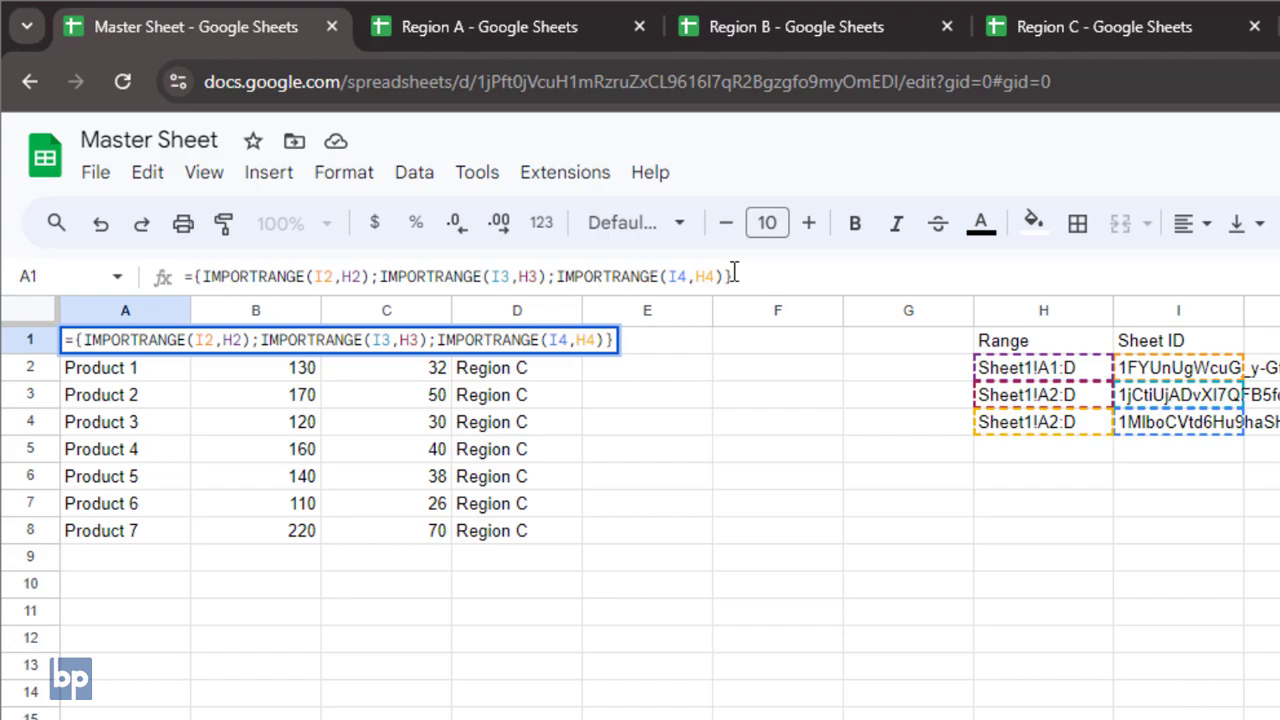
pyautogui.press('Return')
pyautogui.click(179, 585)
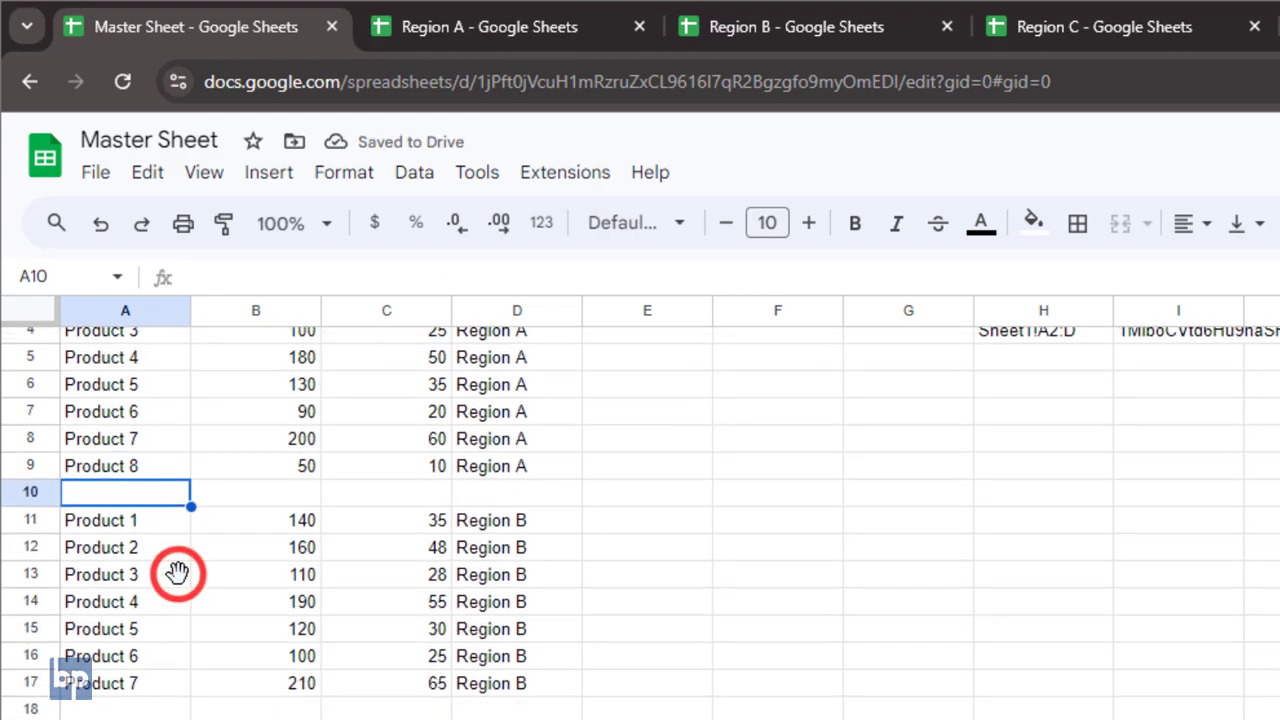
# - Wrap A1's stacked imports in QUERY with "select * where Col1 is not null"
pyautogui.doubleClick(149, 341)
pyautogui.click(190, 276)
pyautogui.write('QUERY({IMPORTRANGE(I2,H2);IMPORTRANGE(I3,H3);IMPORTRANGE(I4,H4')
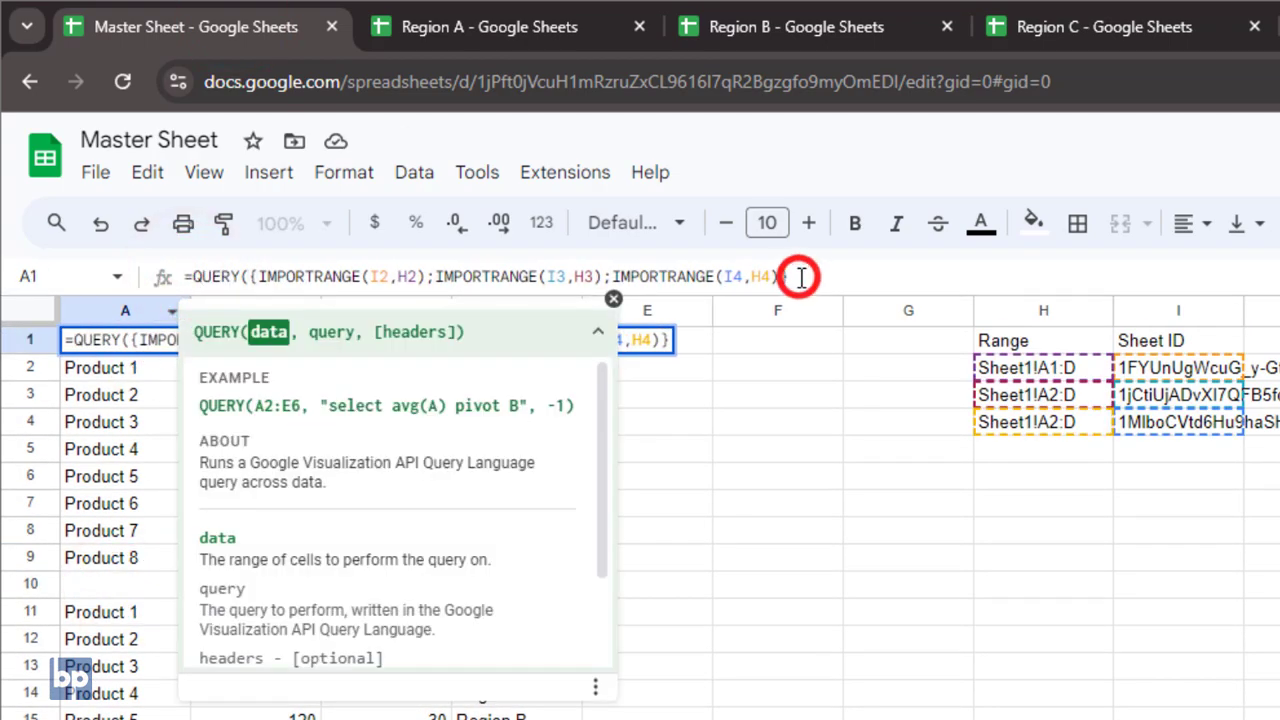
pyautogui.click(800, 278)
pyautogui.write(',"select * where Col1 is not null')
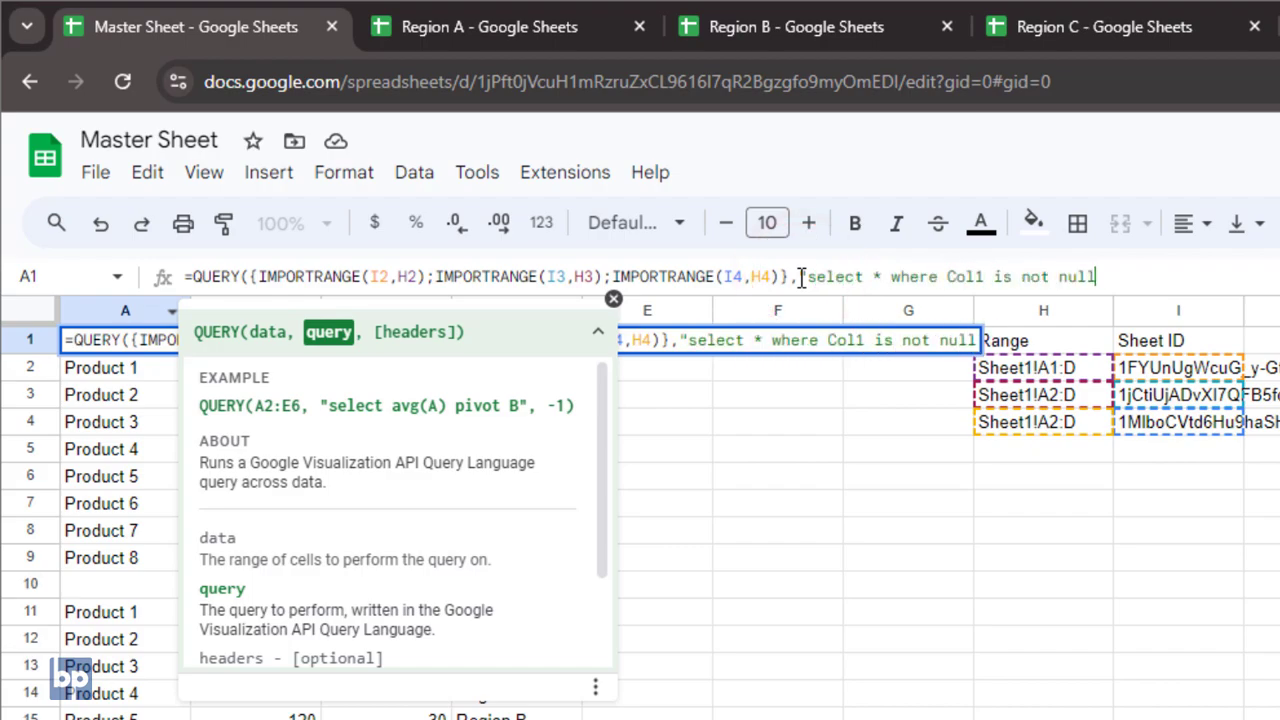
pyautogui.write(')')
pyautogui.press('Return')
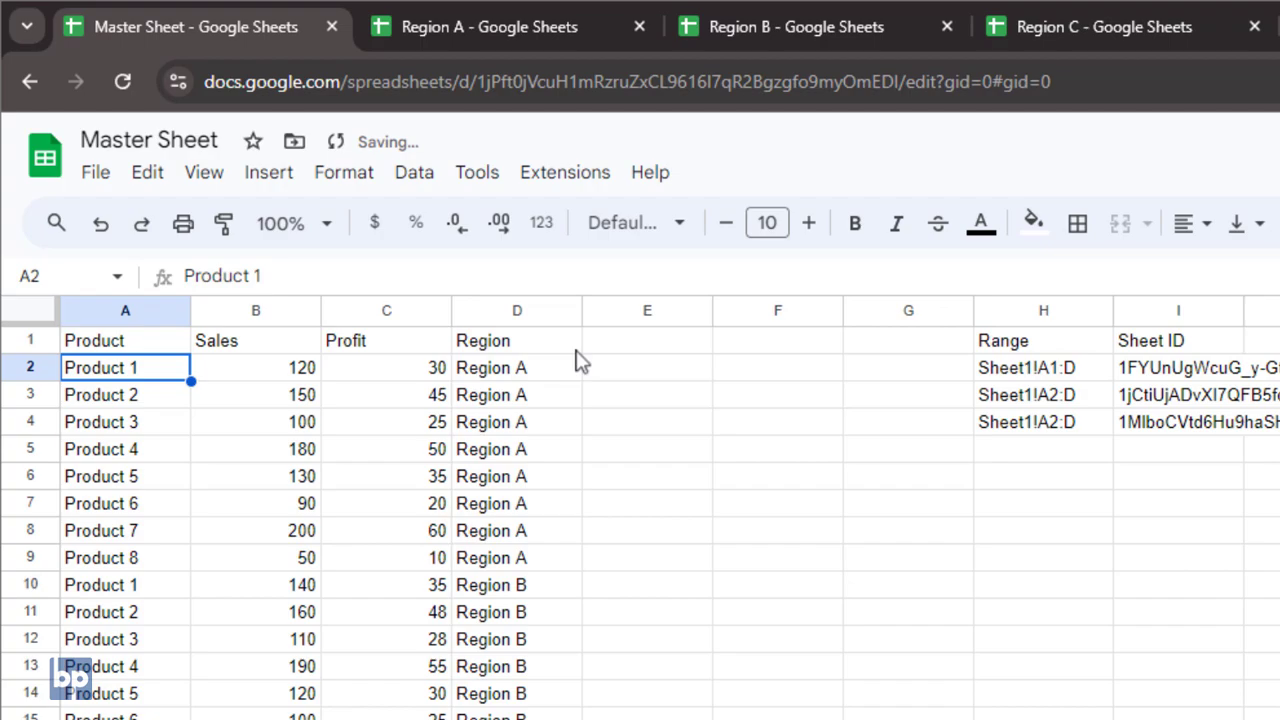
# - Clear the Product 8 row in the Region A spreadsheet
pyautogui.click(30, 557)
pyautogui.click(555, 42)
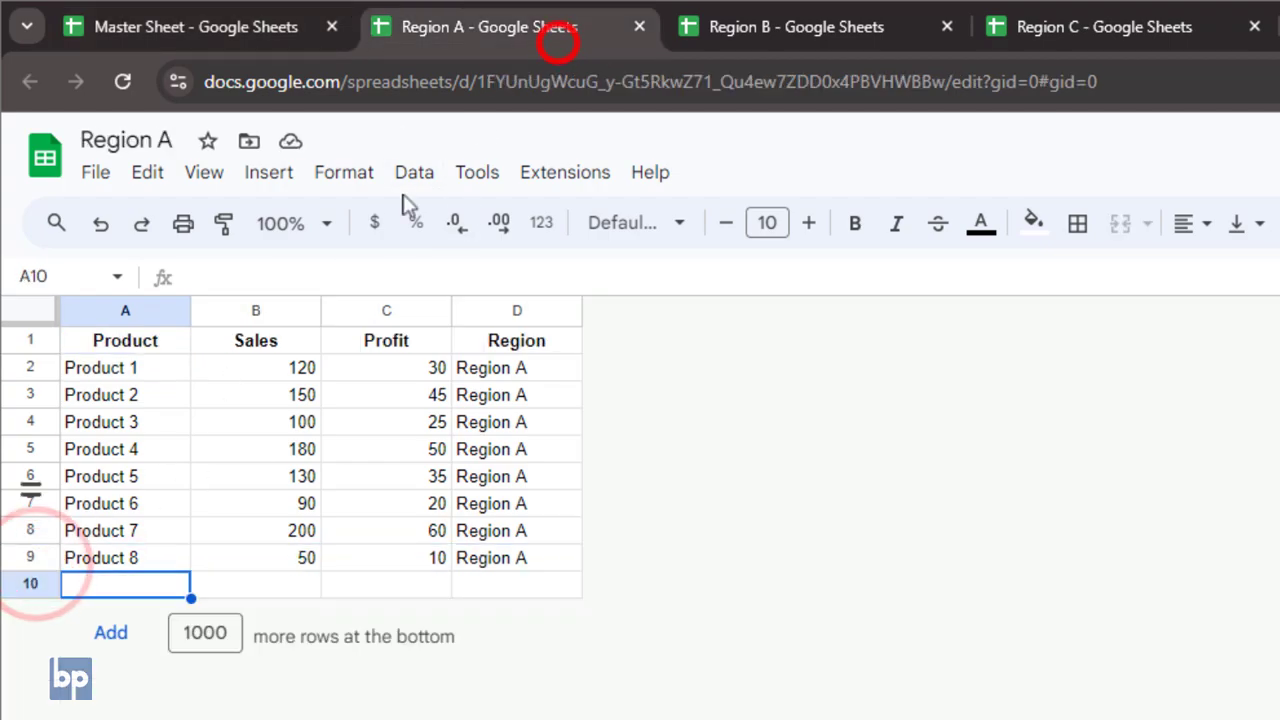
pyautogui.click(27, 557)
pyautogui.press('Delete')
pyautogui.click(134, 560)
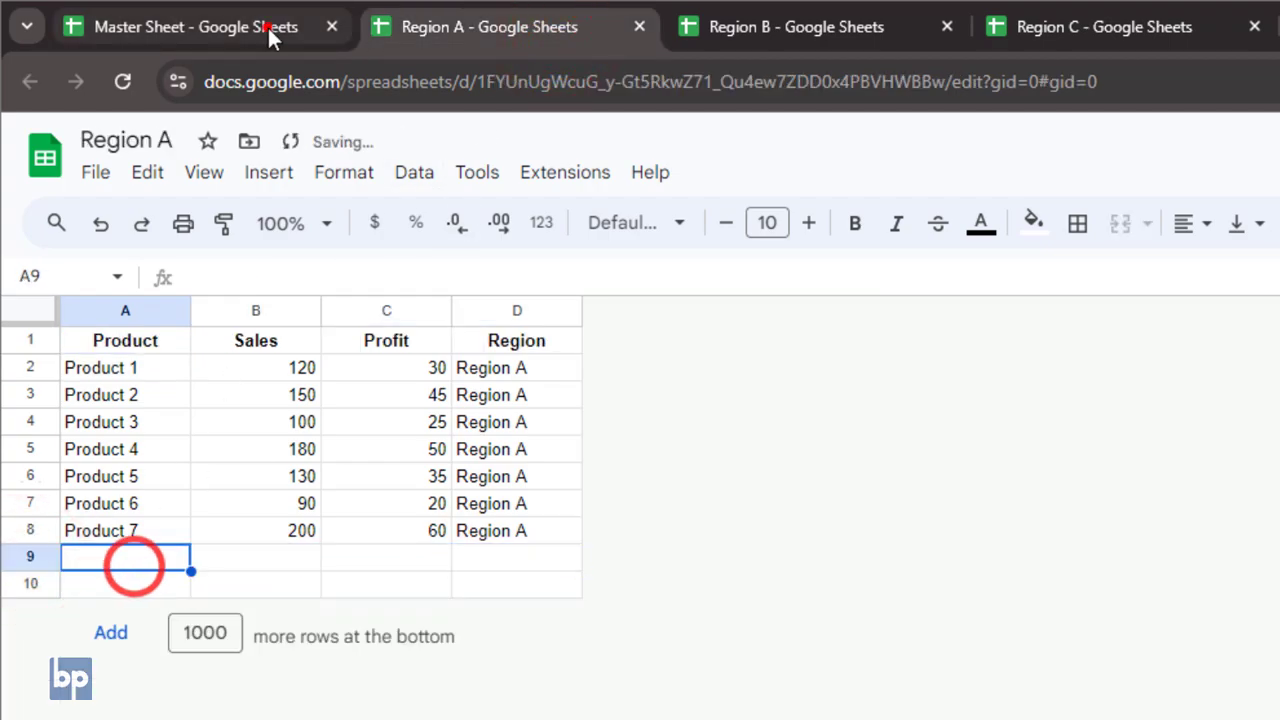